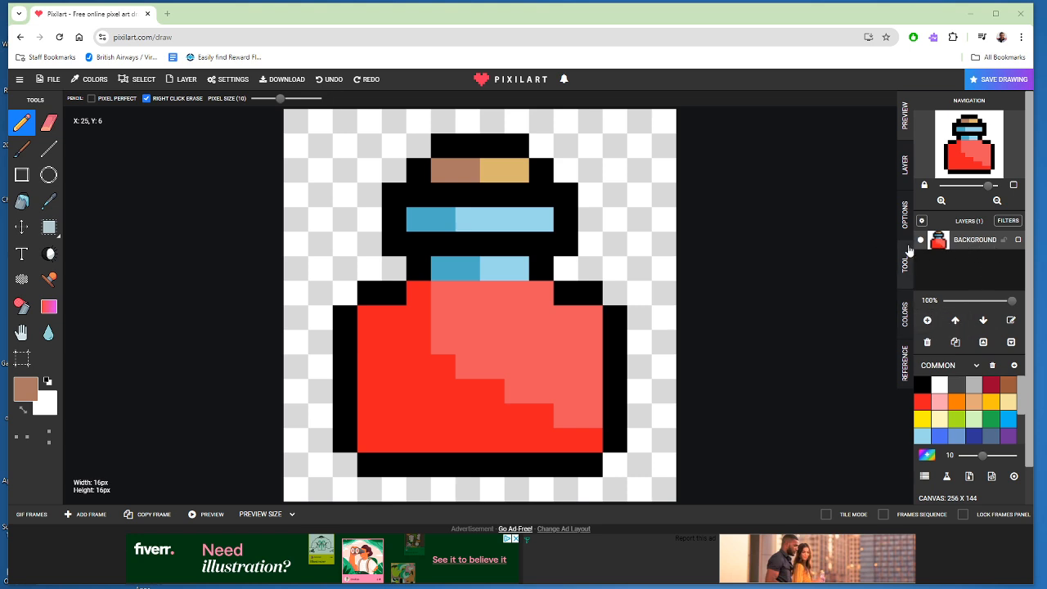
Add a new layer above the background layer.
click(927, 321)
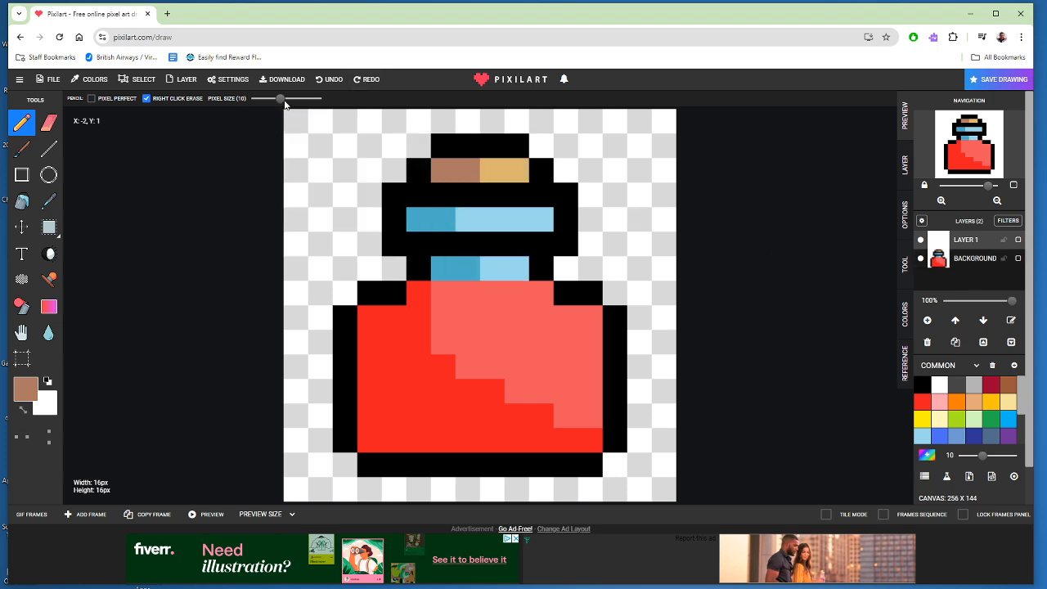
Paint a U-shaped brown test stroke across the bottle on the new layer with the pencil at size 2, and erase it completely.
drag(279, 101, 258, 108)
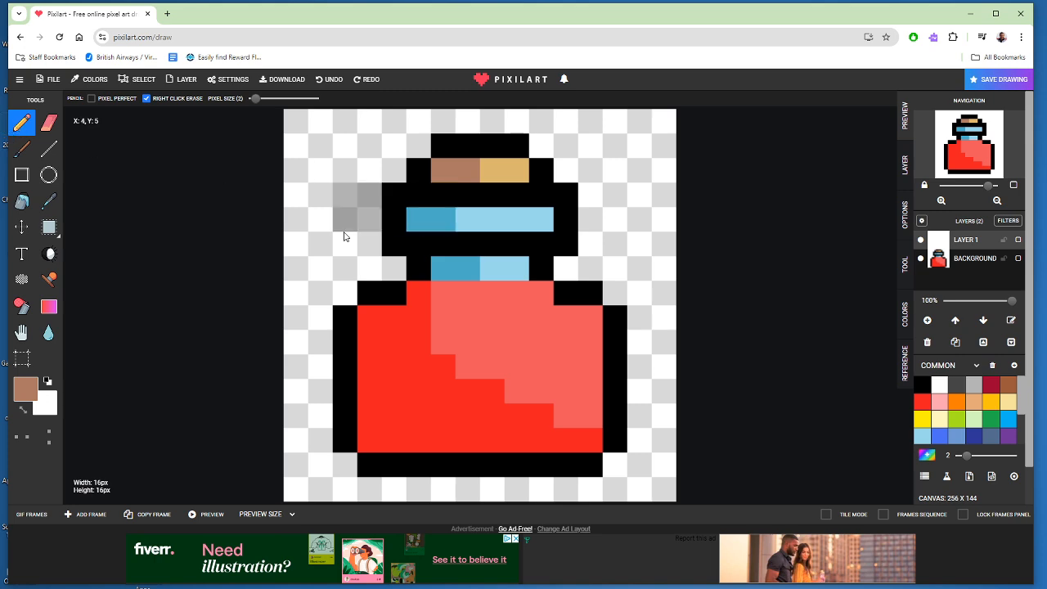
mouse_move(322, 224)
mouse_down()
mouse_move(421, 358)
mouse_move(592, 362)
mouse_move(644, 304)
mouse_move(653, 250)
mouse_move(605, 196)
mouse_up()
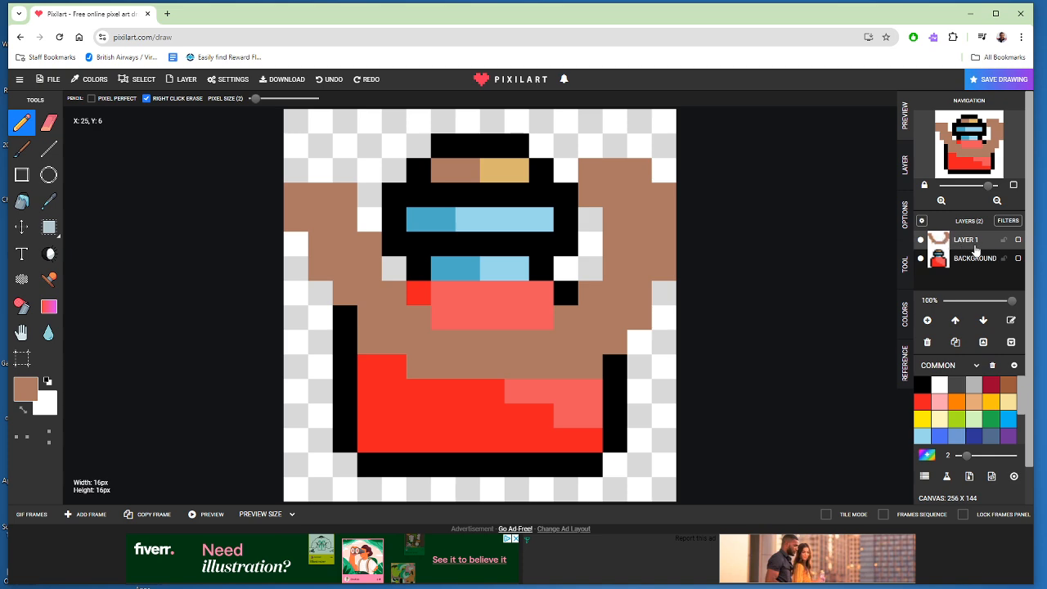
click(45, 122)
drag(321, 216, 345, 216)
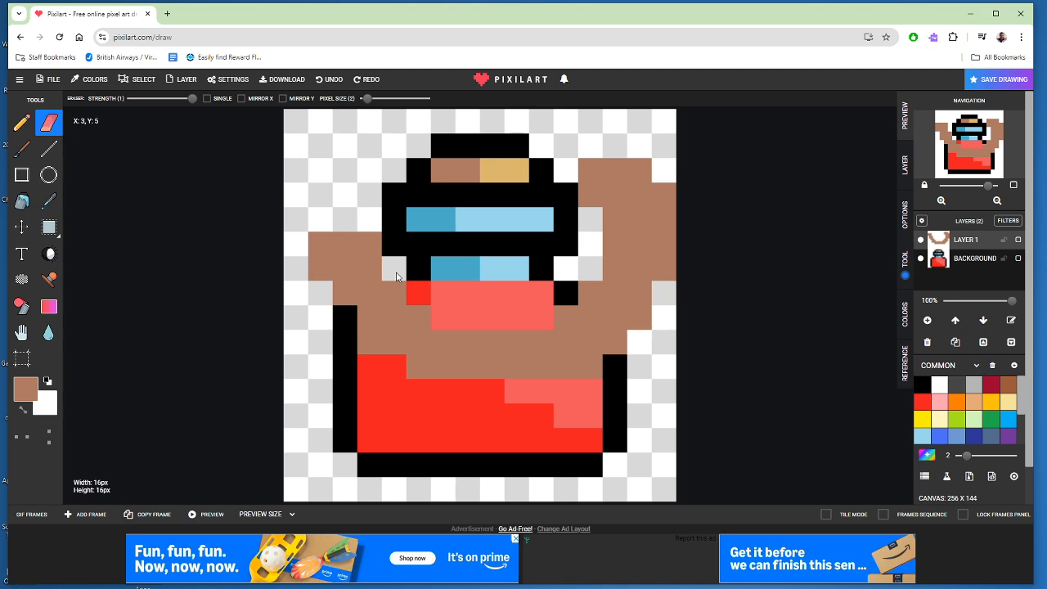
drag(396, 277, 364, 233)
mouse_move(382, 357)
mouse_down()
mouse_move(416, 350)
mouse_move(525, 383)
mouse_move(633, 350)
mouse_move(573, 298)
mouse_move(564, 327)
mouse_move(665, 239)
mouse_move(659, 282)
mouse_move(657, 198)
mouse_move(587, 201)
mouse_up()
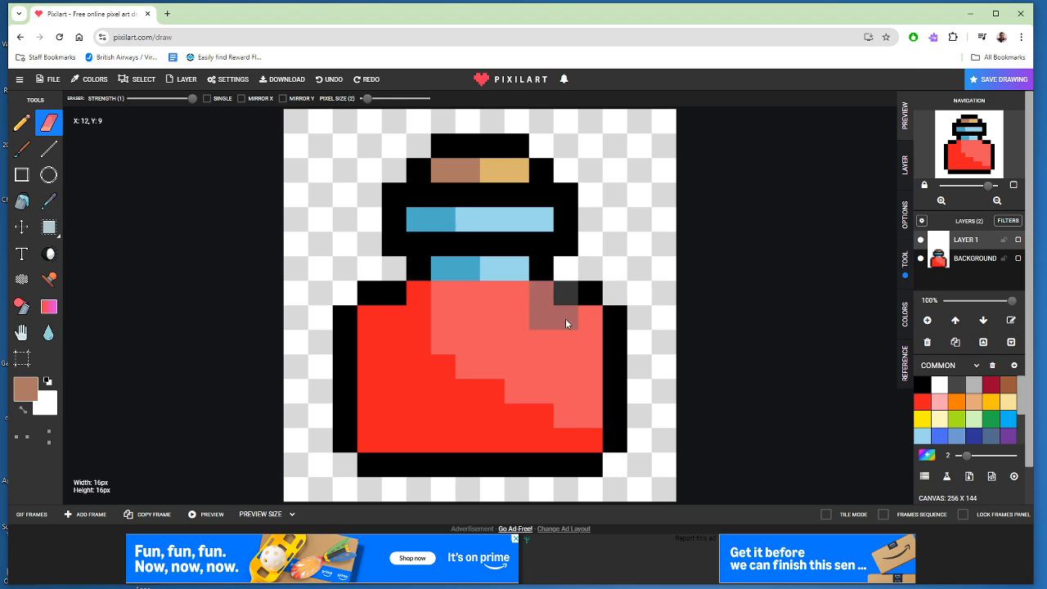
Stamp a brown square over the red liquid on the new layer with the pencil at size 8.
drag(368, 98, 383, 98)
click(22, 122)
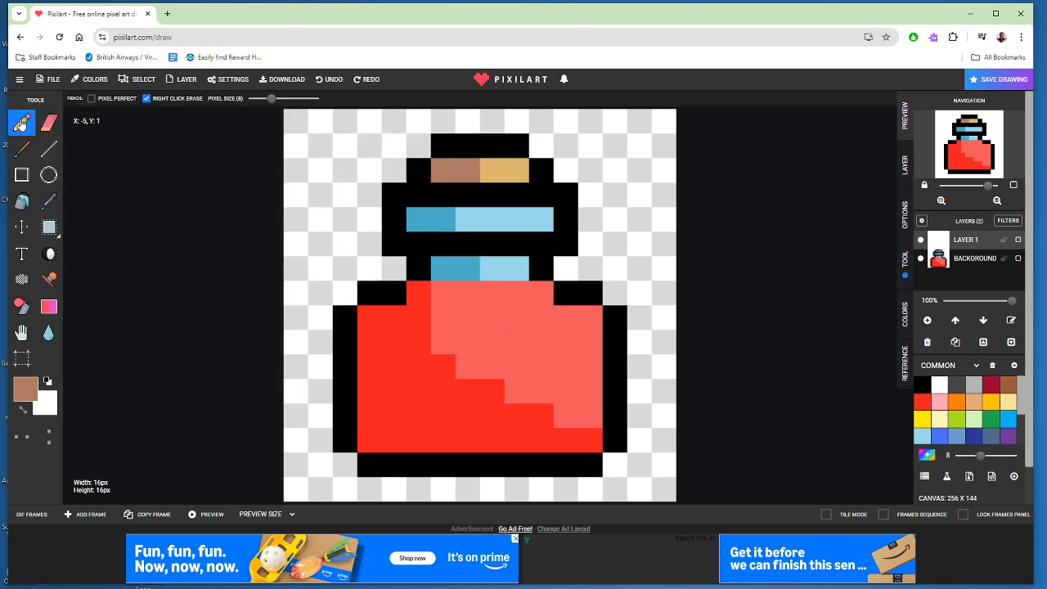
click(483, 397)
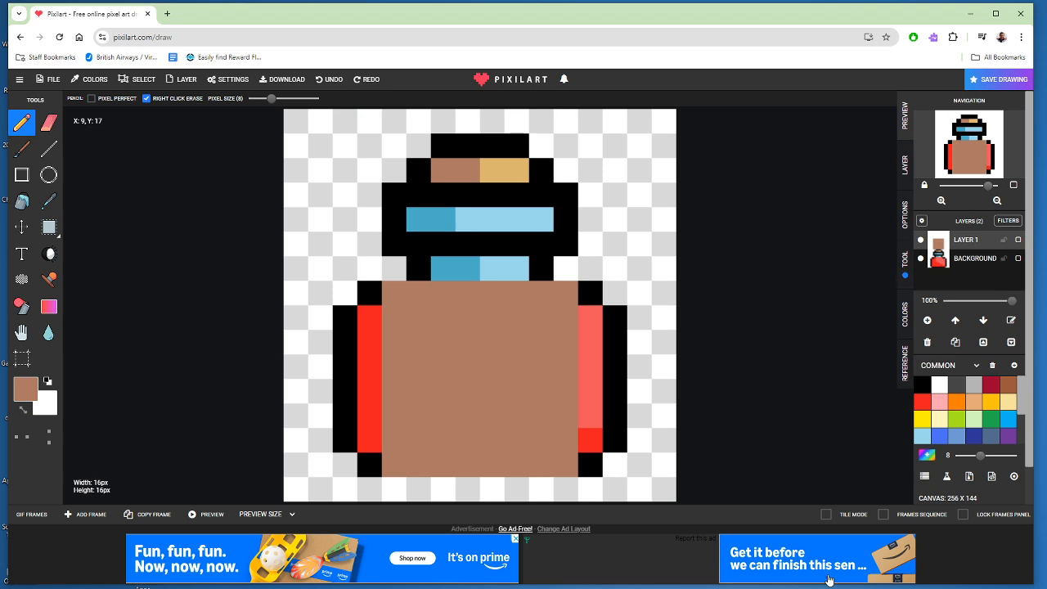
Lower the new layer's opacity to 55% to preview the transparency, and restore it to 100%.
mouse_move(948, 173)
drag(1015, 303, 985, 310)
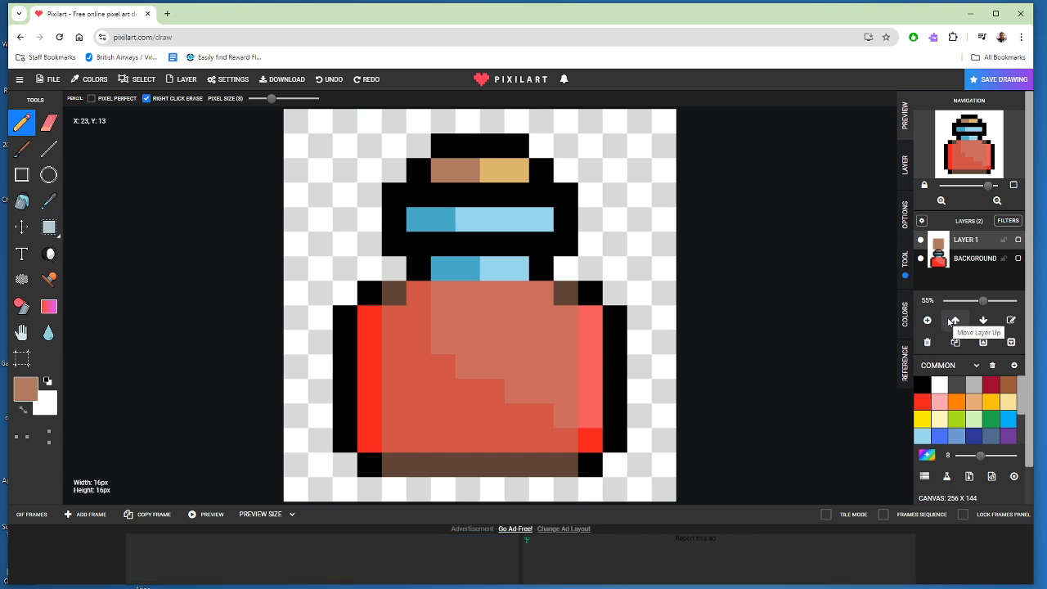
drag(982, 300, 1013, 301)
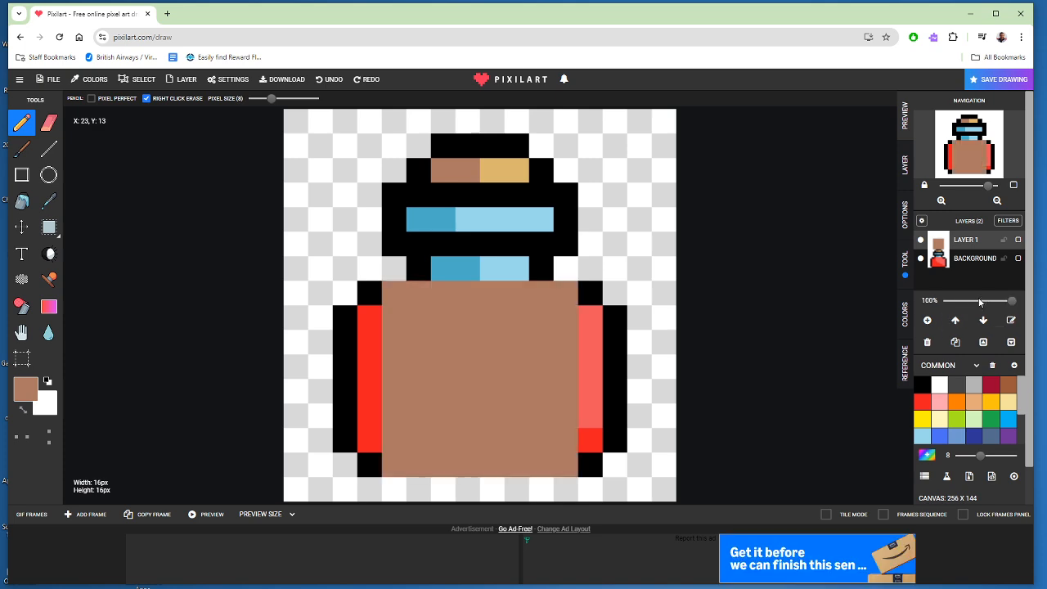
Erase the brown square from the new layer.
key(e)
click(499, 391)
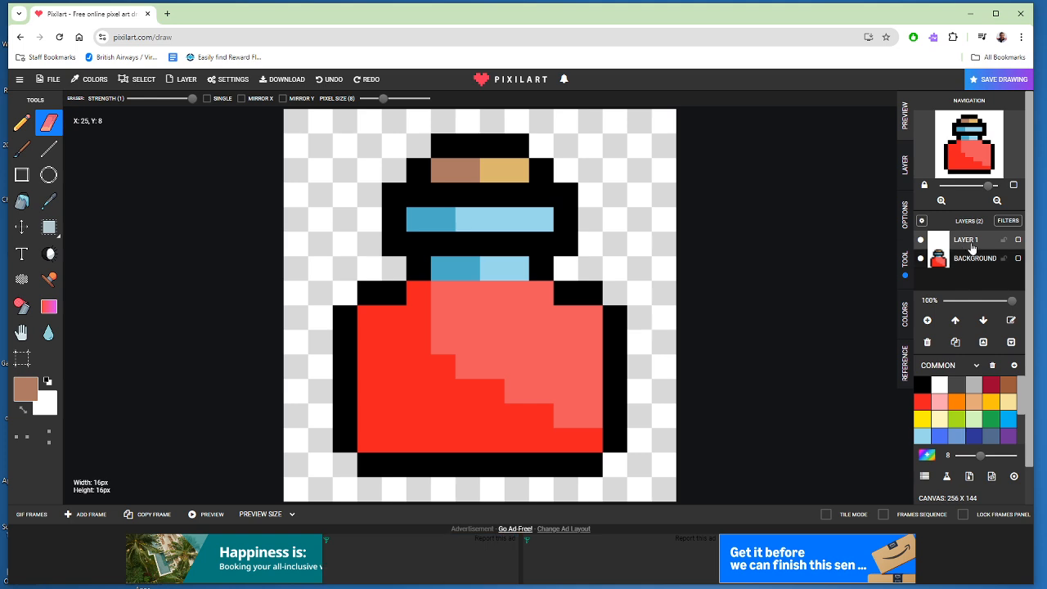
Rename Layer 1 as potion.
double_click(966, 243)
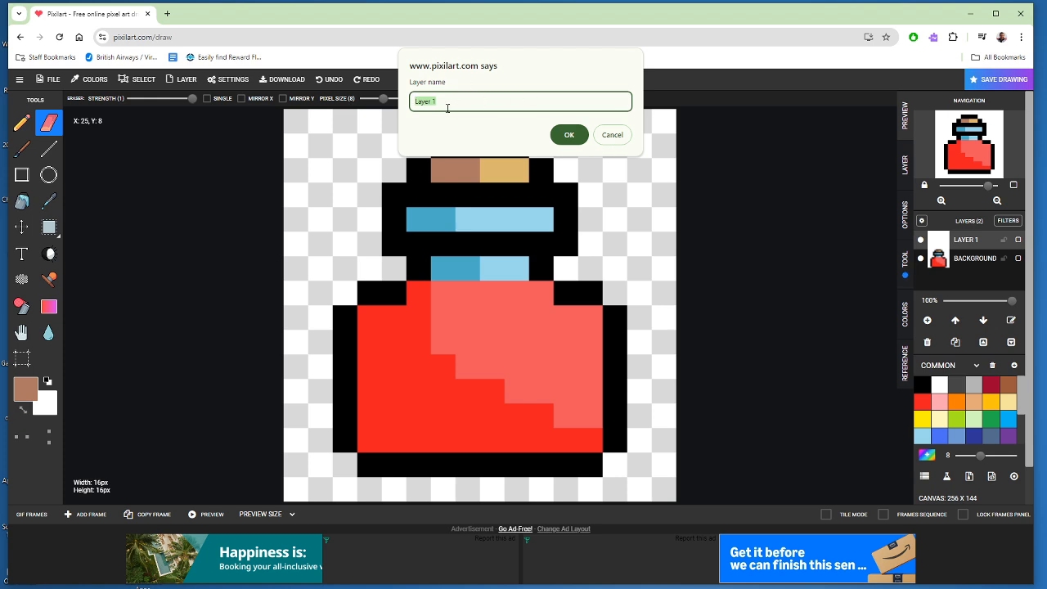
text(potion)
click(567, 135)
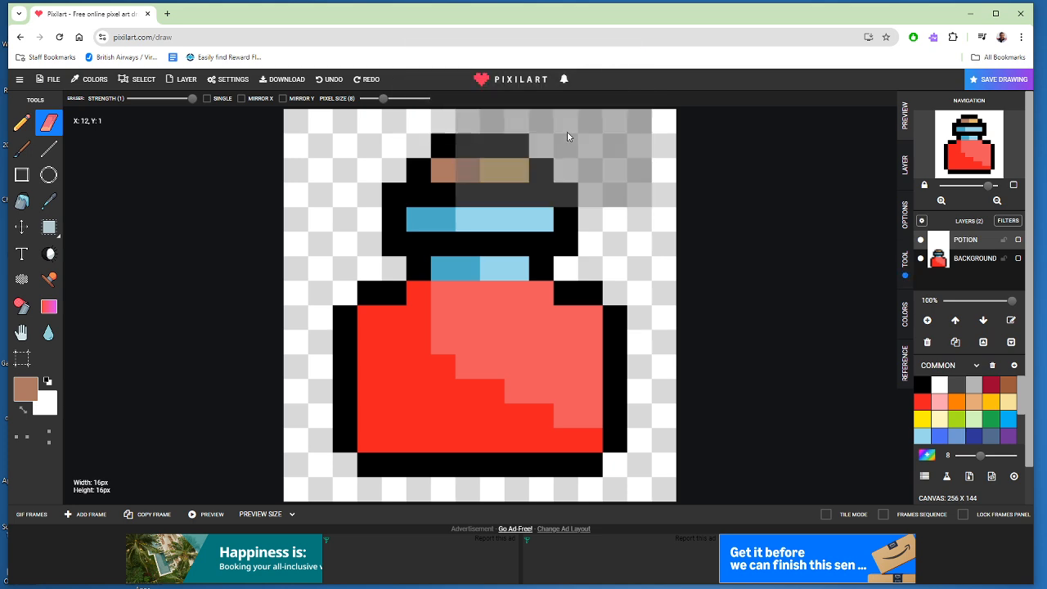
Rename the background layer as bottle and make it the active layer.
double_click(972, 260)
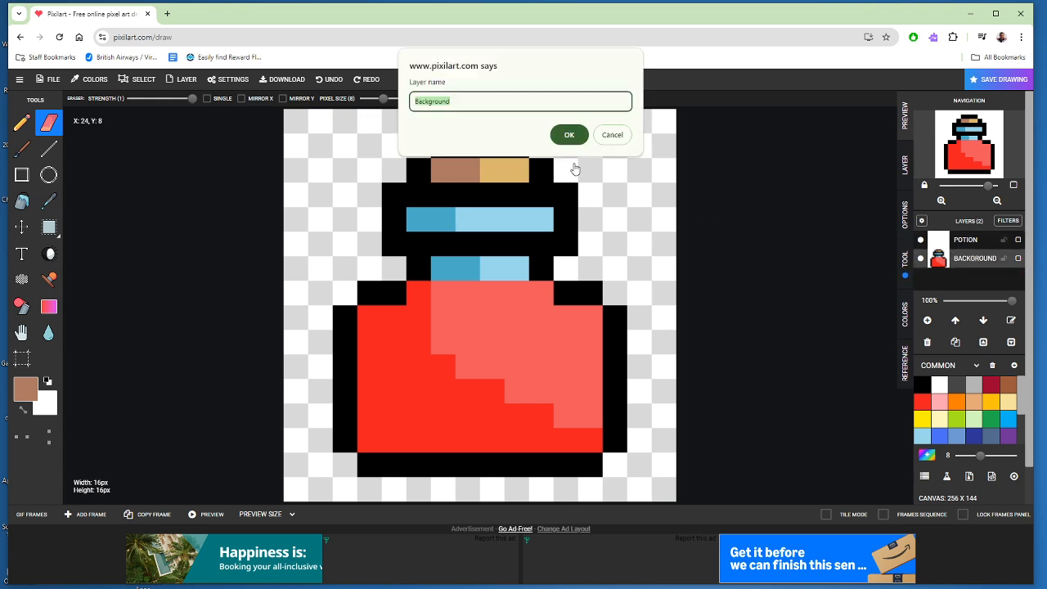
text(bottle)
click(569, 135)
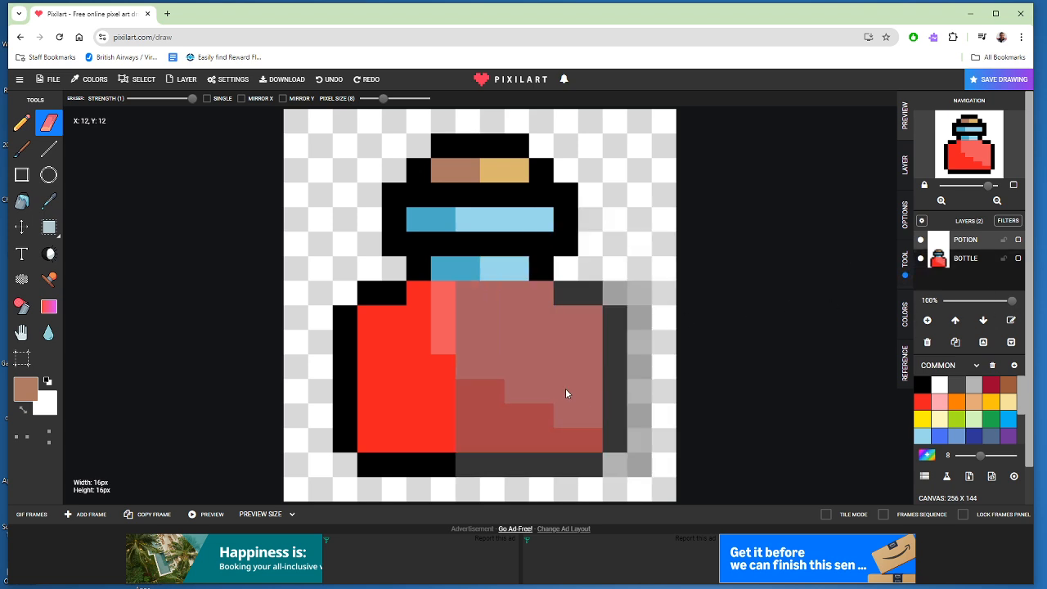
click(963, 264)
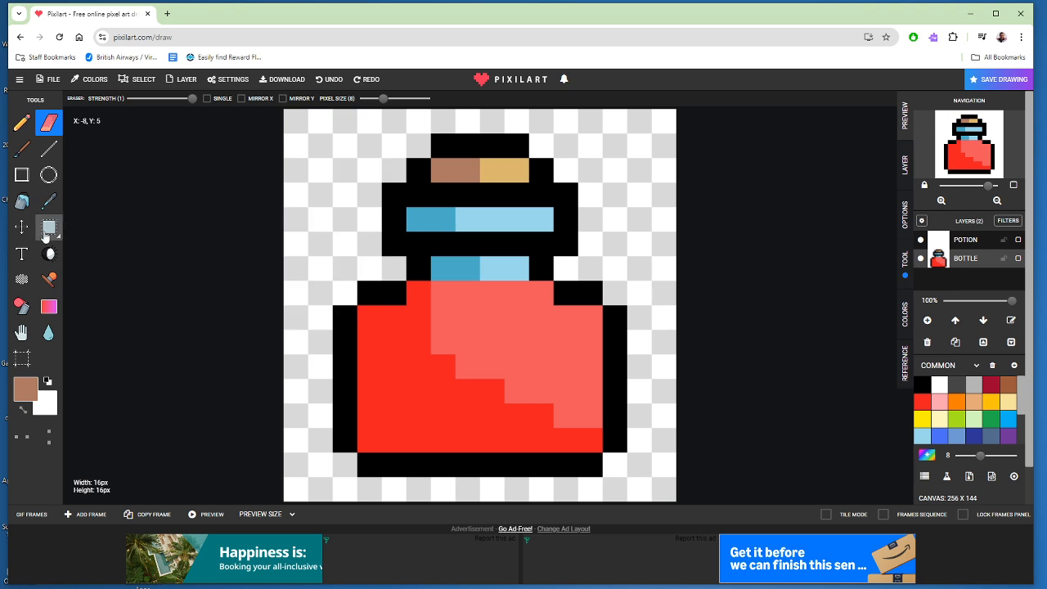
Try cutting the red liquid from the bottle layer with a 10 by 7 pixel rectangular selection, and undo the cut.
click(46, 231)
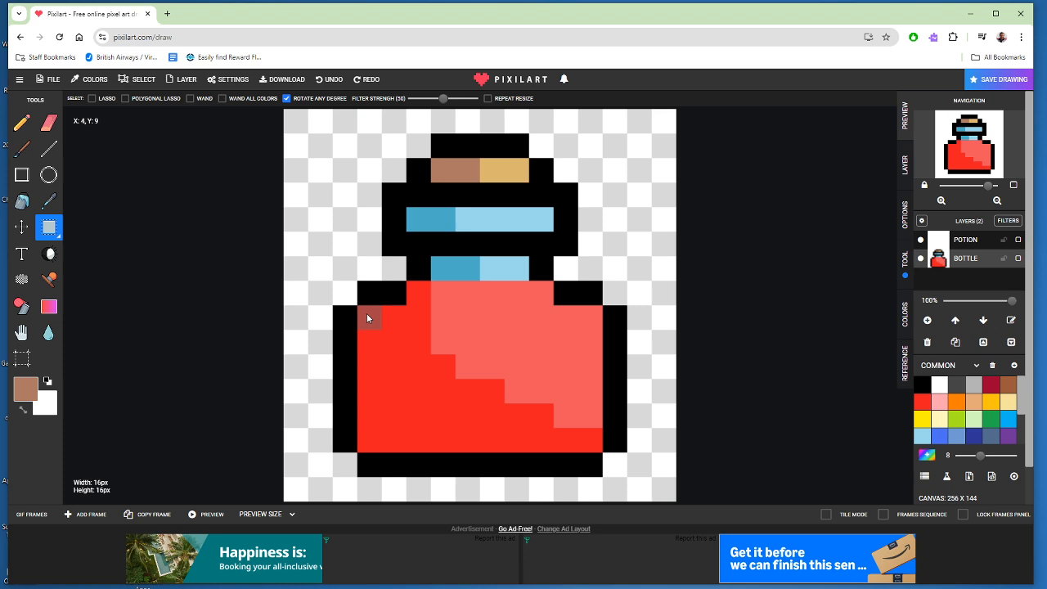
drag(371, 295, 579, 439)
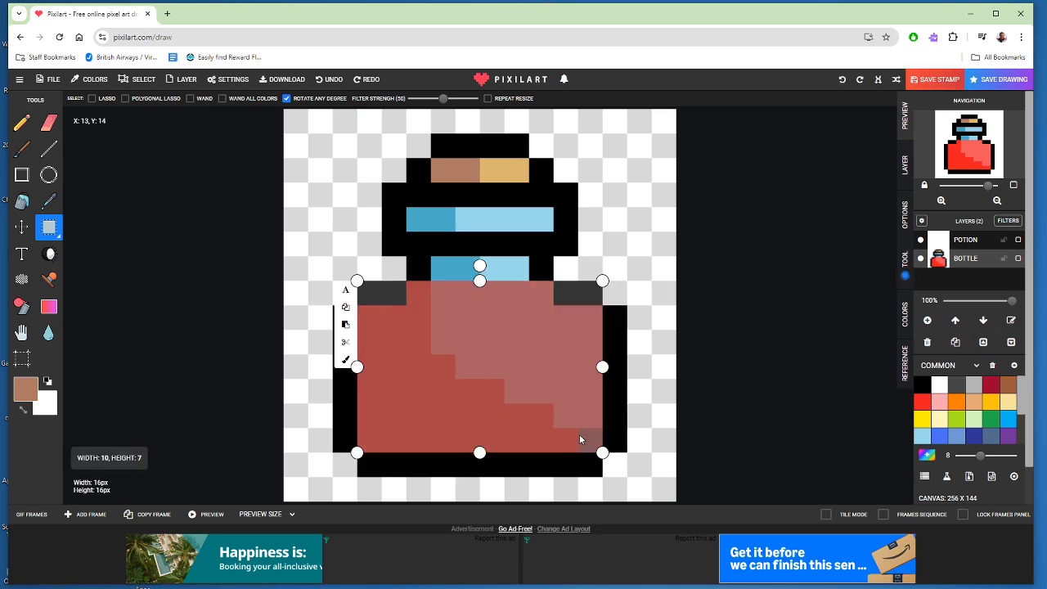
click(346, 342)
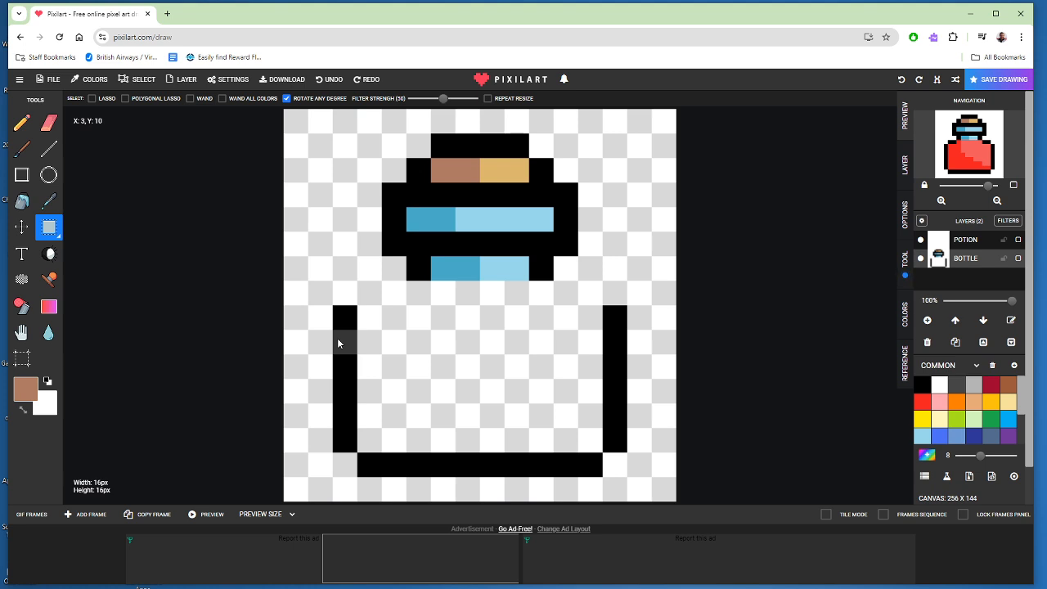
key(ctrl+z)
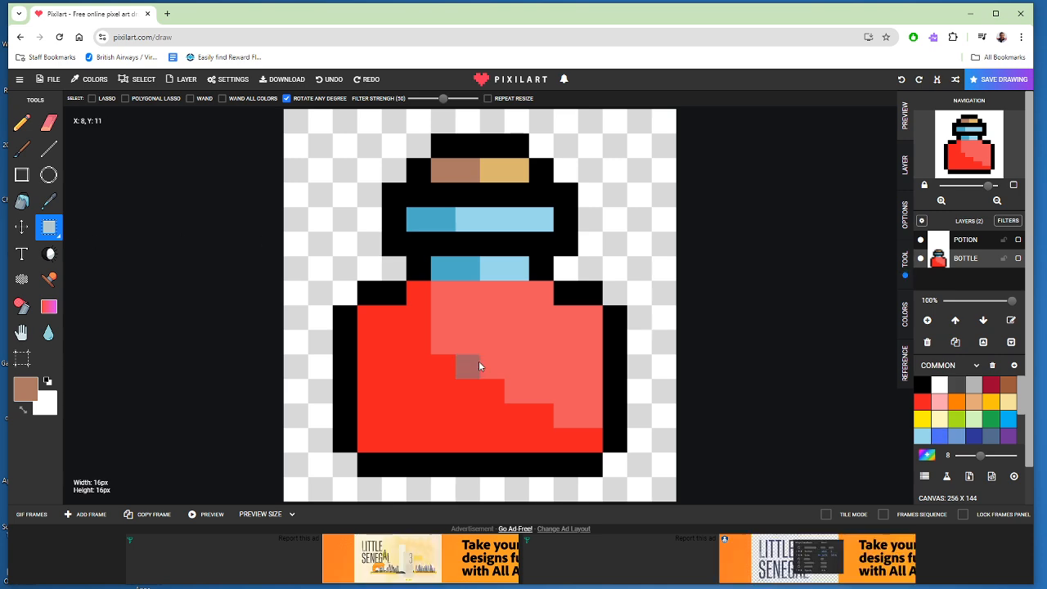
Try cutting the light red part of the liquid with a wand selection, and undo the cut.
click(58, 235)
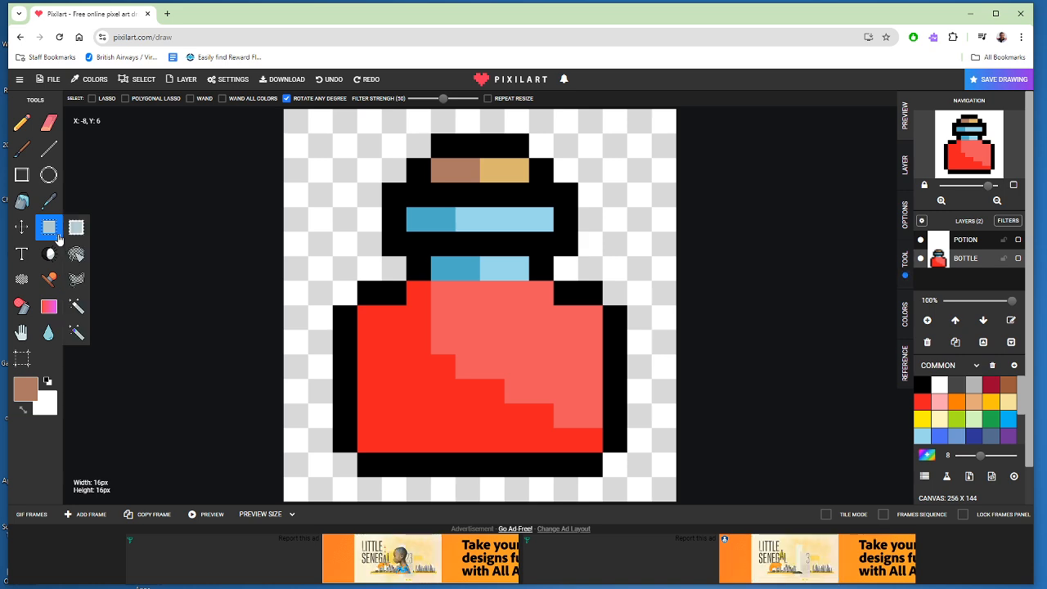
click(77, 306)
click(467, 350)
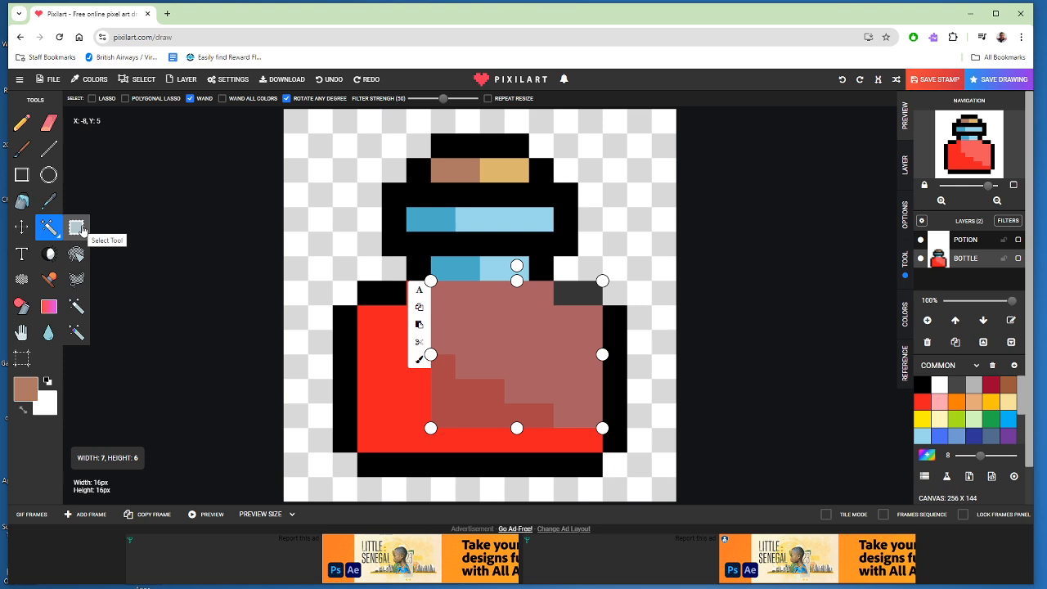
click(419, 344)
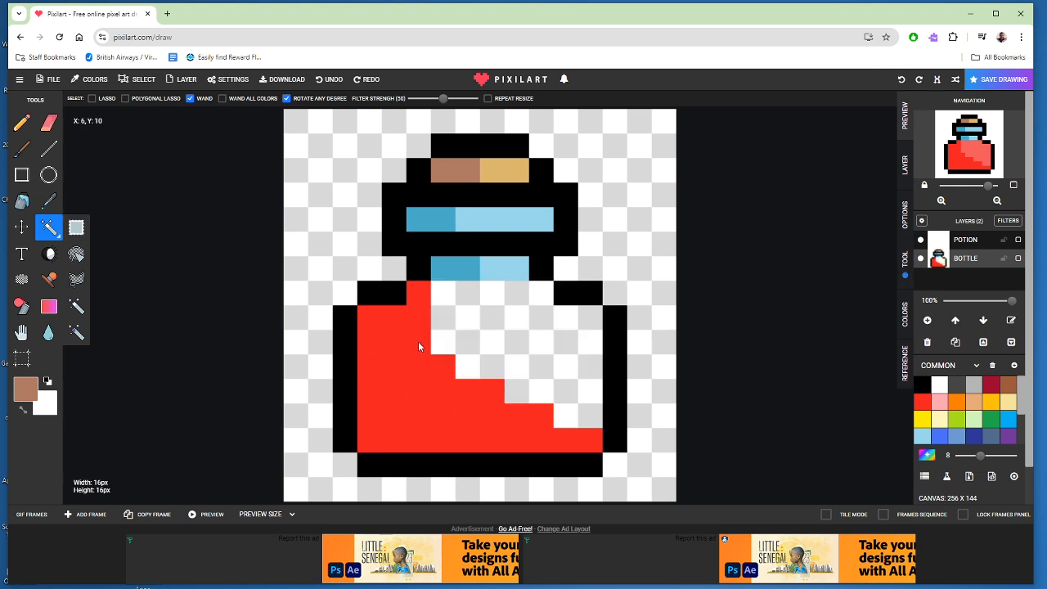
key(ctrl+z)
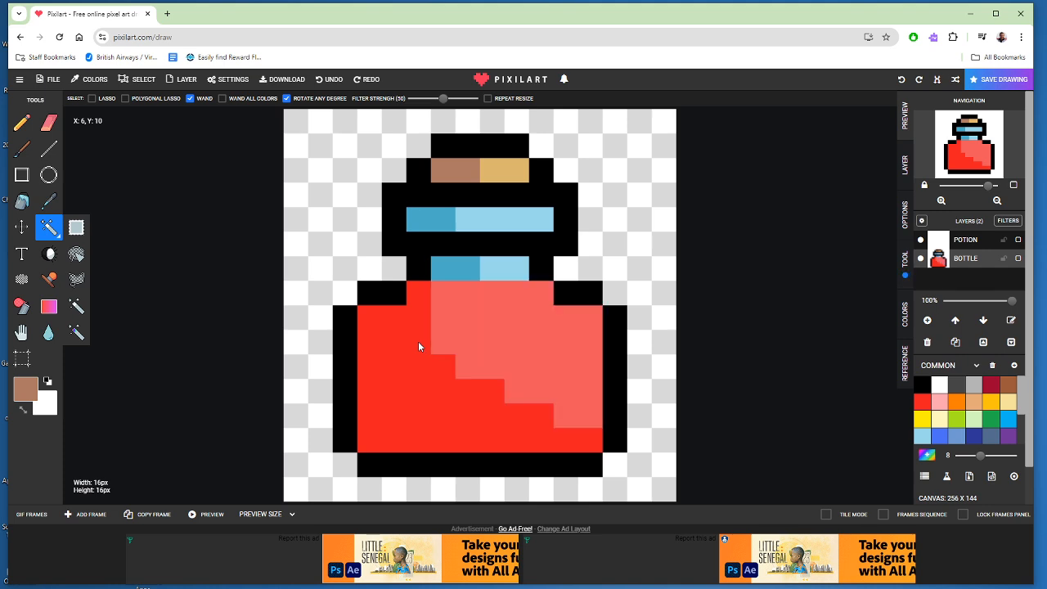
Outline all of the red liquid inside the black border with a lasso selection and cut it from the bottle layer.
click(75, 229)
click(91, 99)
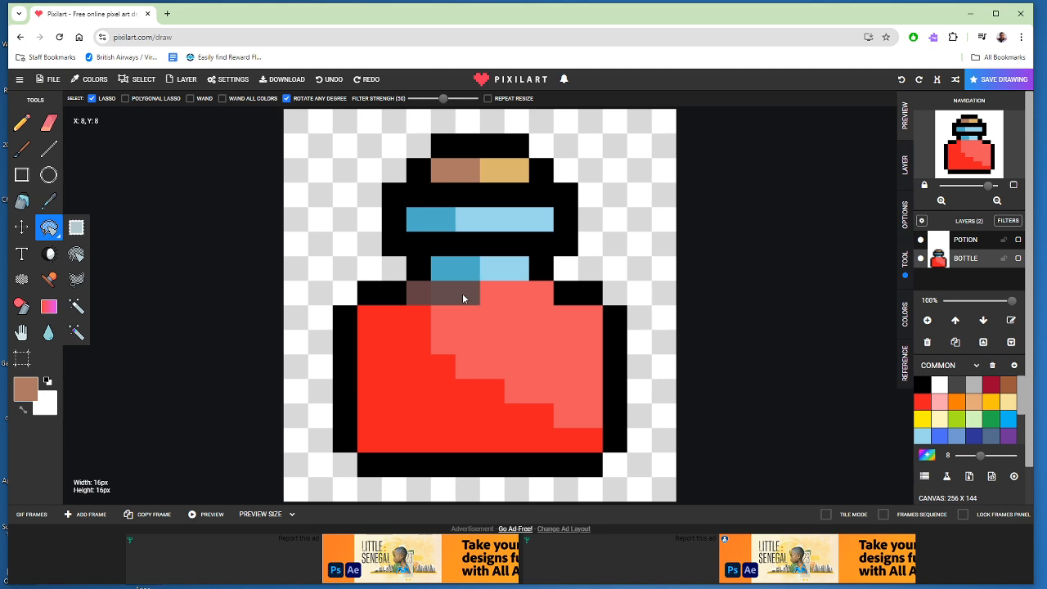
drag(491, 301, 520, 301)
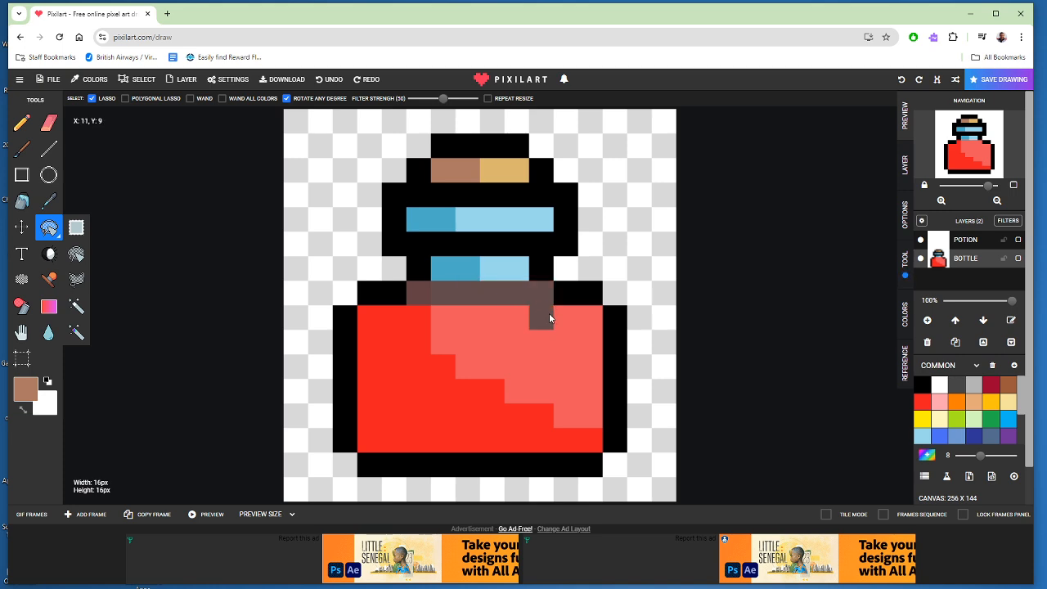
drag(585, 327, 592, 362)
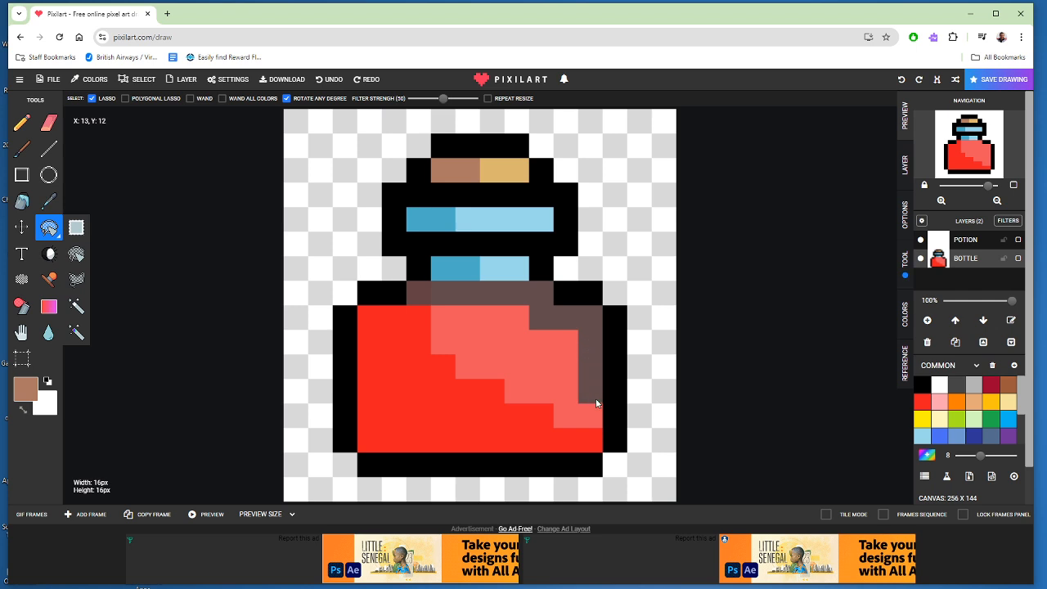
mouse_move(581, 442)
mouse_down()
mouse_move(374, 436)
mouse_move(370, 421)
mouse_up()
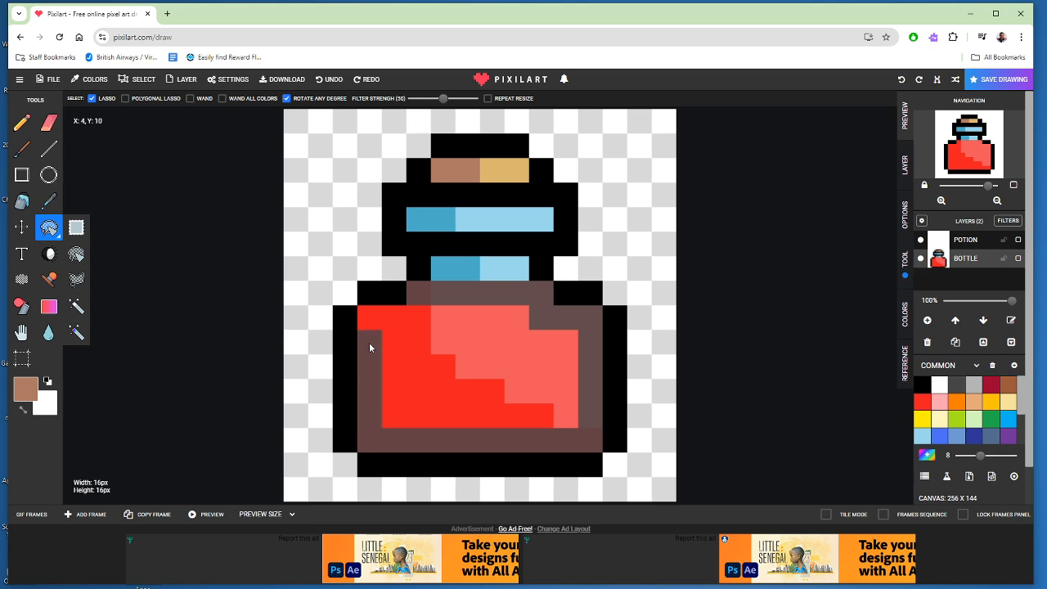
drag(369, 348, 372, 330)
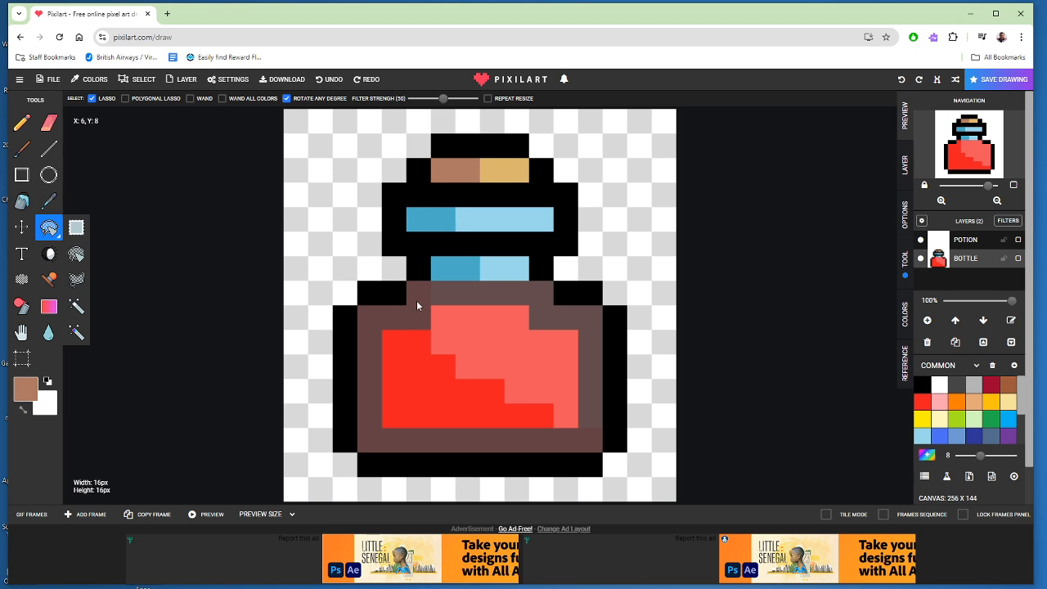
drag(416, 300, 417, 299)
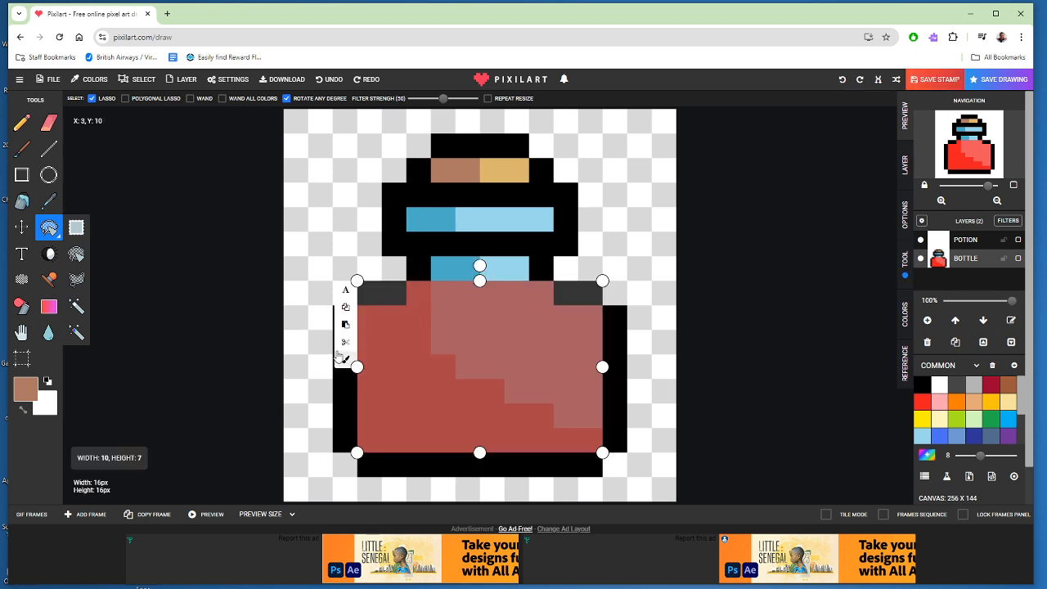
click(344, 343)
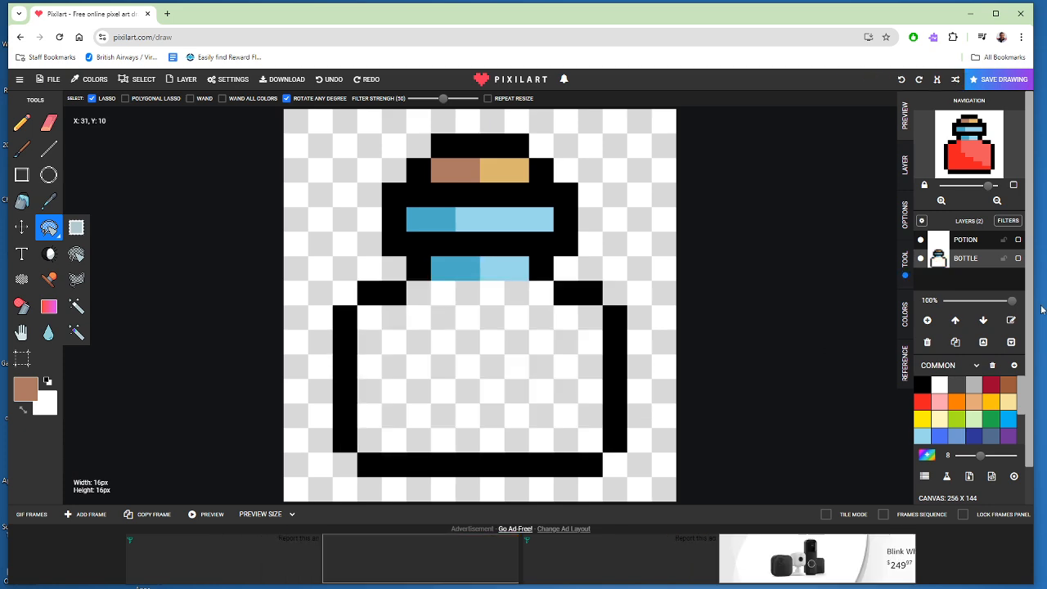
Paste the cut liquid onto the potion layer, align it inside the bottle outline, and deselect it.
click(967, 240)
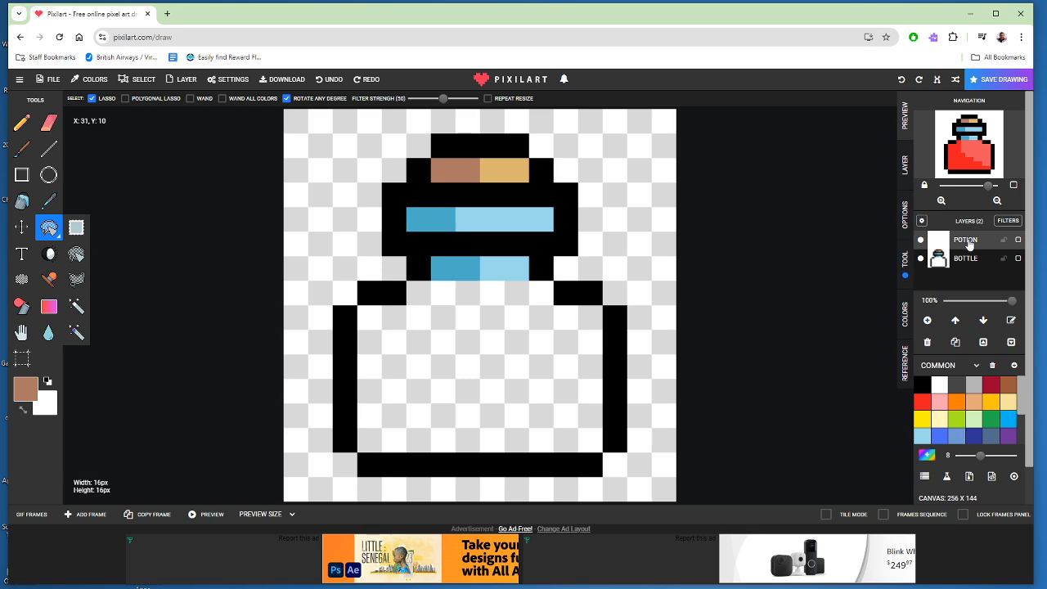
key(ctrl+v)
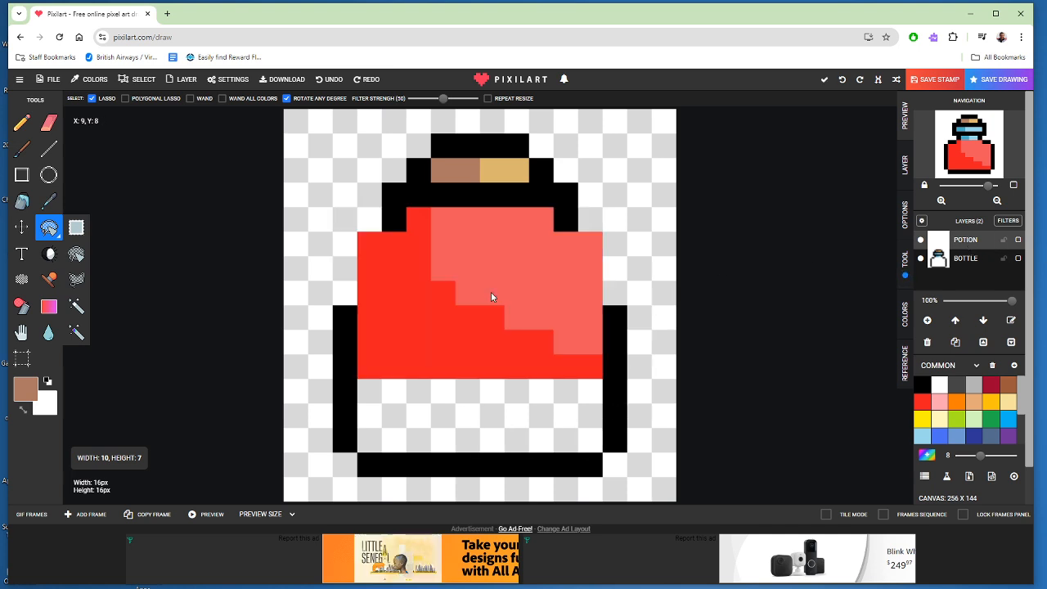
drag(491, 292, 490, 376)
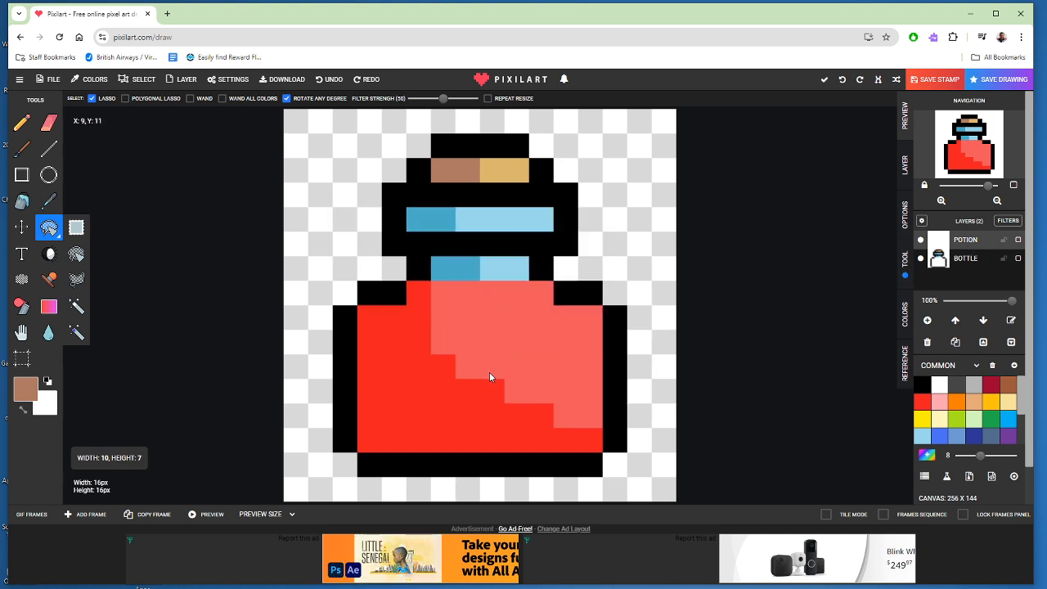
click(489, 377)
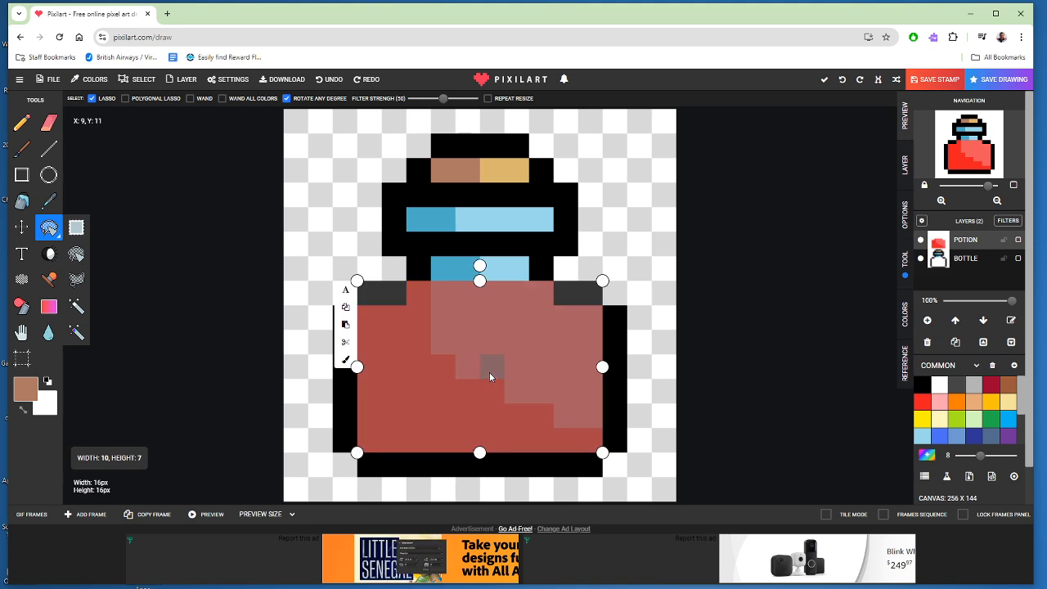
click(734, 320)
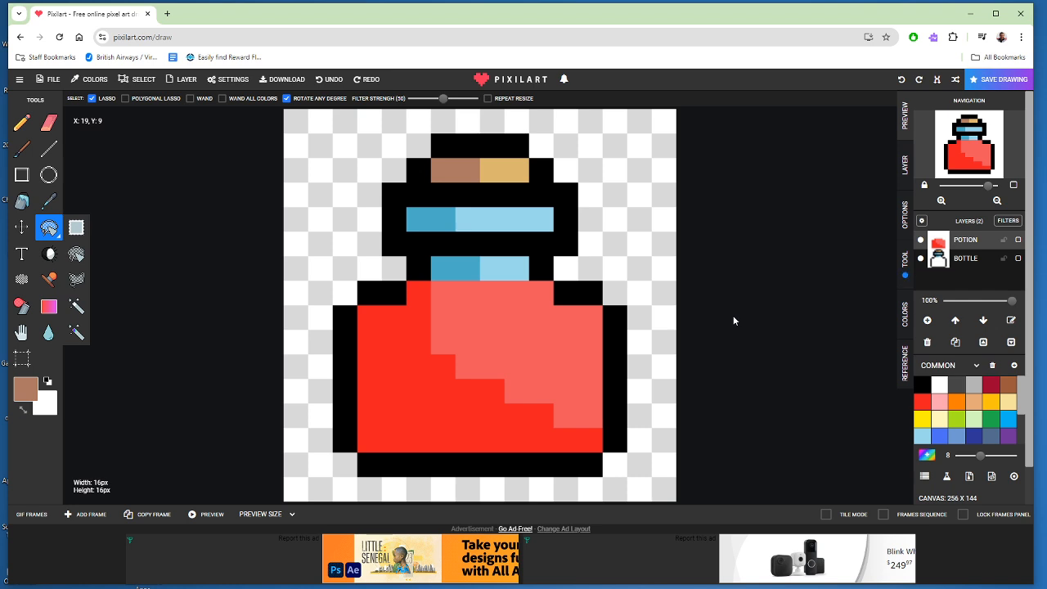
Toggle the potion layer's visibility off and on, and copy its red liquid with a 15 by 11 pixel rectangular selection.
click(921, 242)
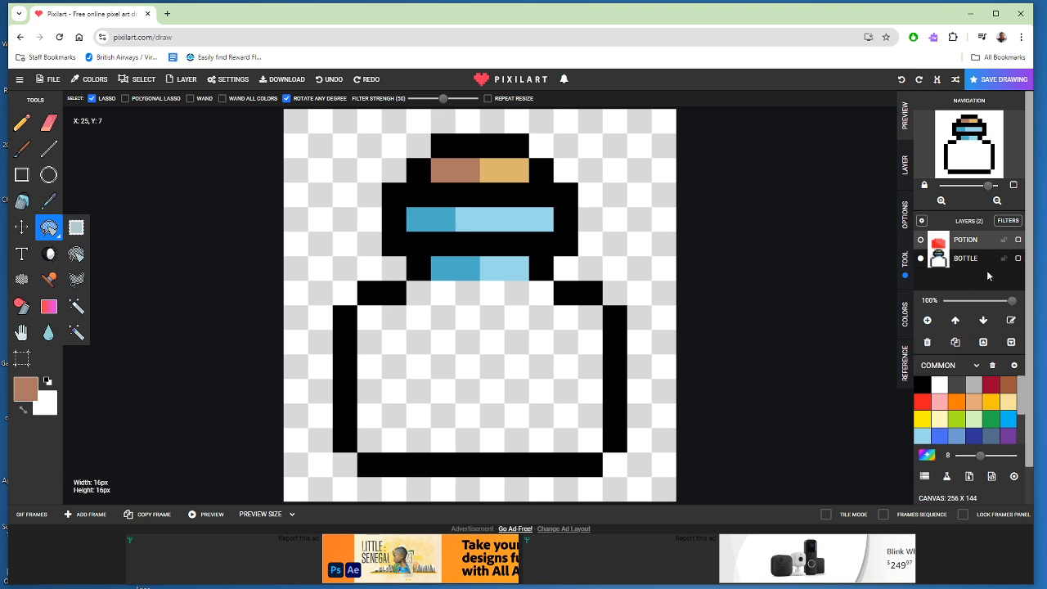
click(921, 240)
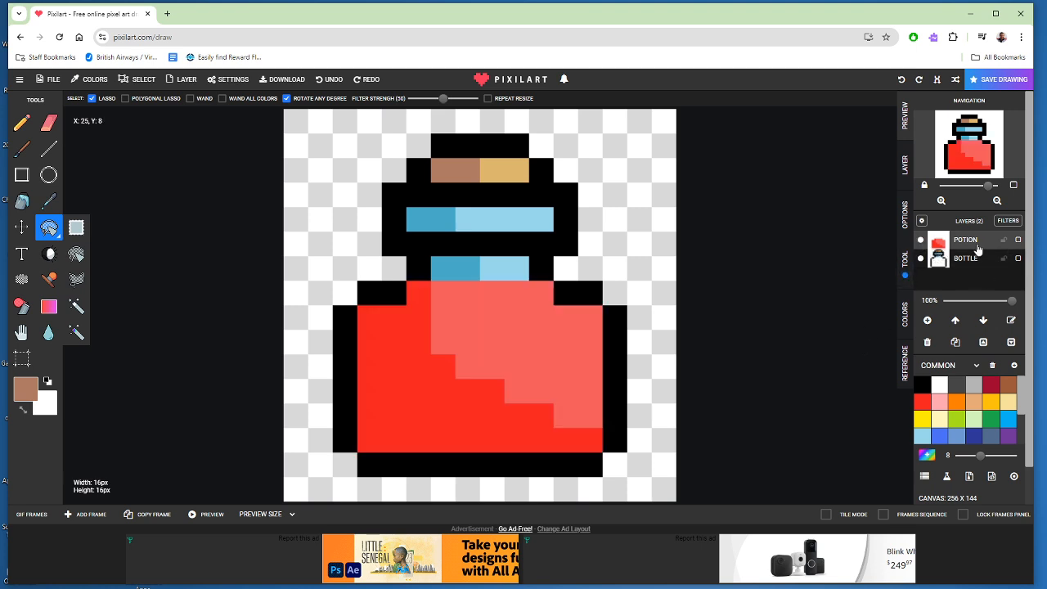
click(76, 226)
drag(315, 237, 659, 491)
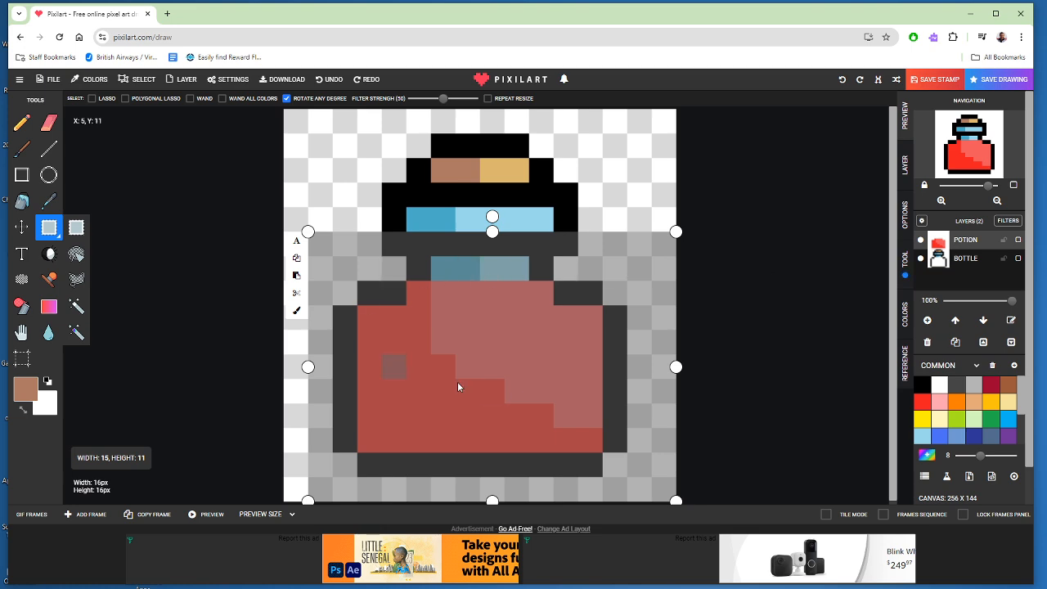
click(296, 260)
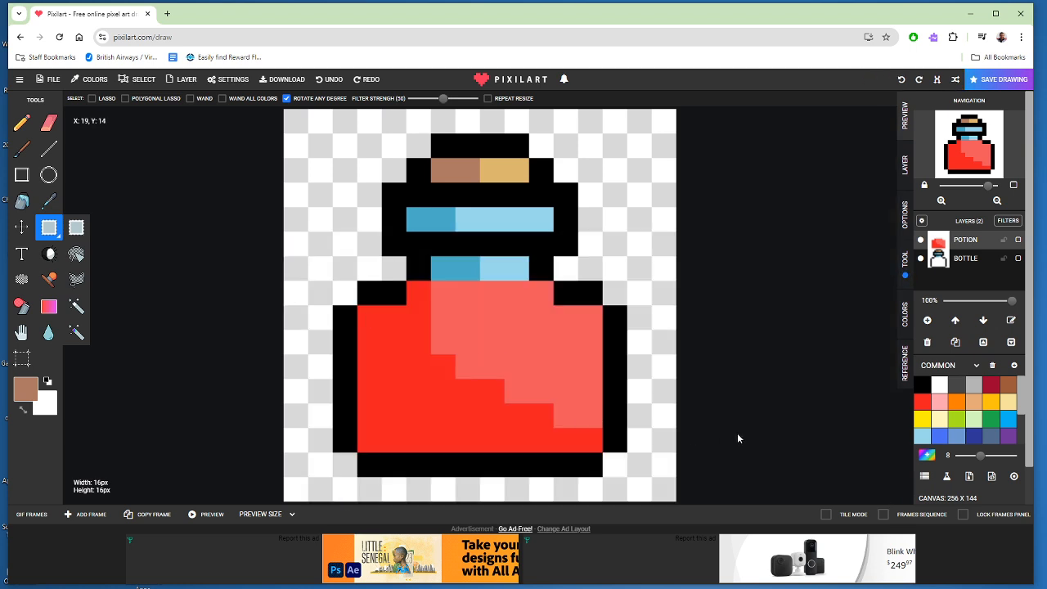
Hide the potion layer and paste the copied liquid onto the bottle layer, aligned inside the black outline.
click(967, 262)
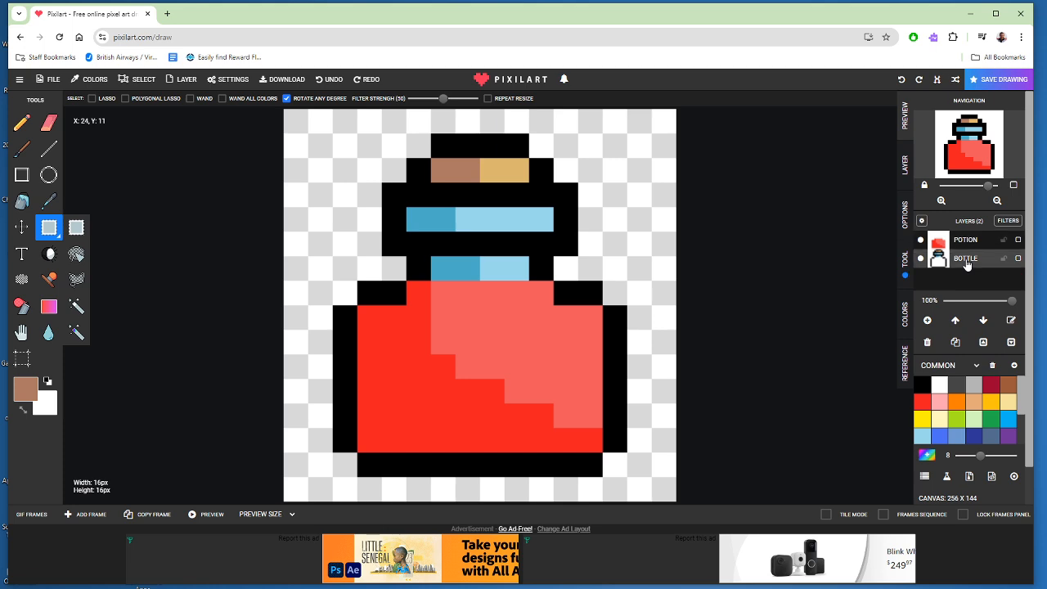
click(921, 240)
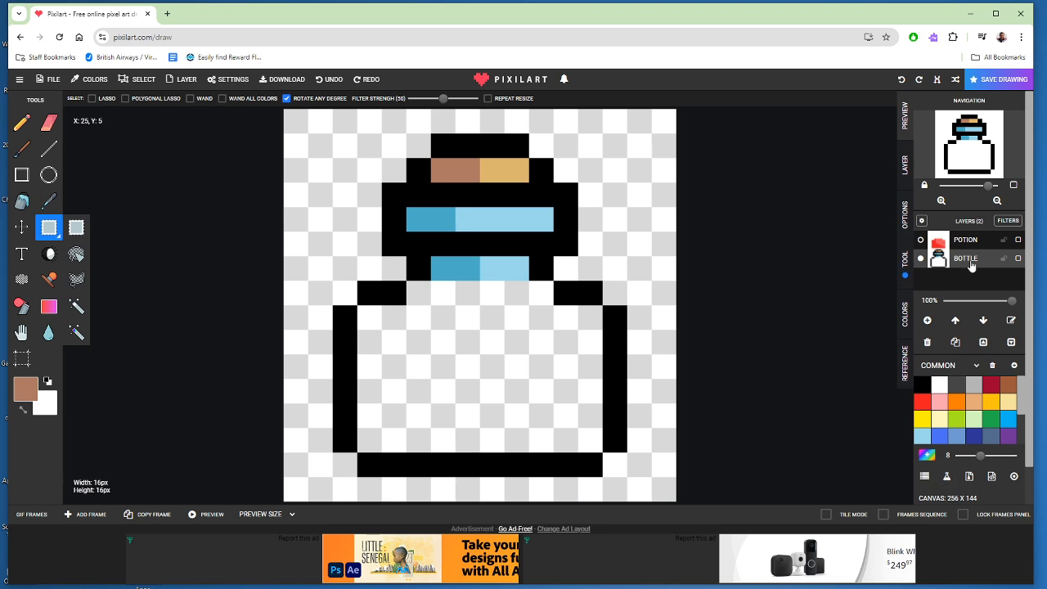
key(ctrl+v)
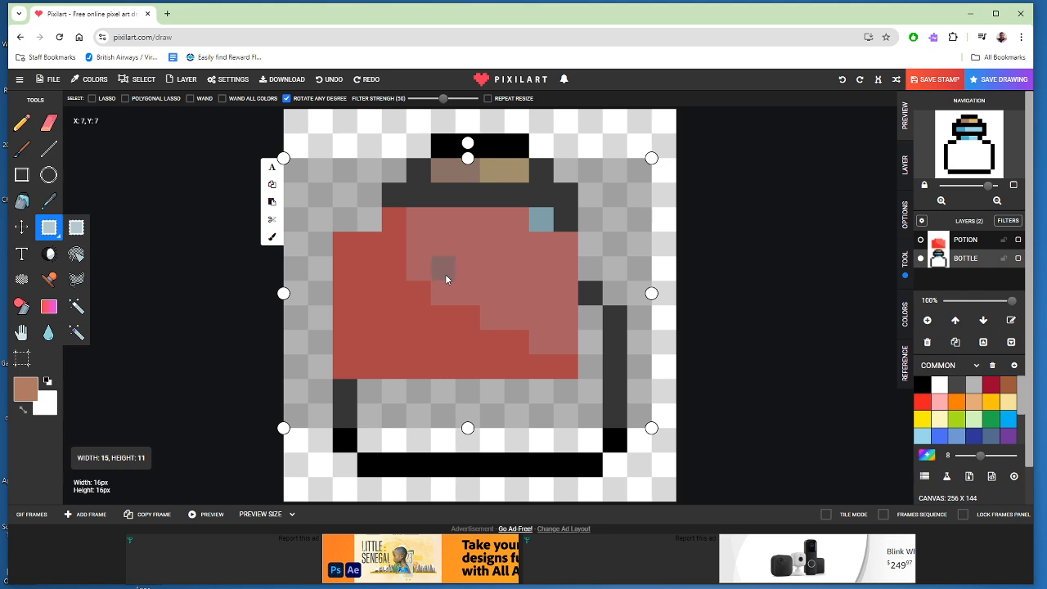
drag(445, 274, 469, 342)
click(964, 260)
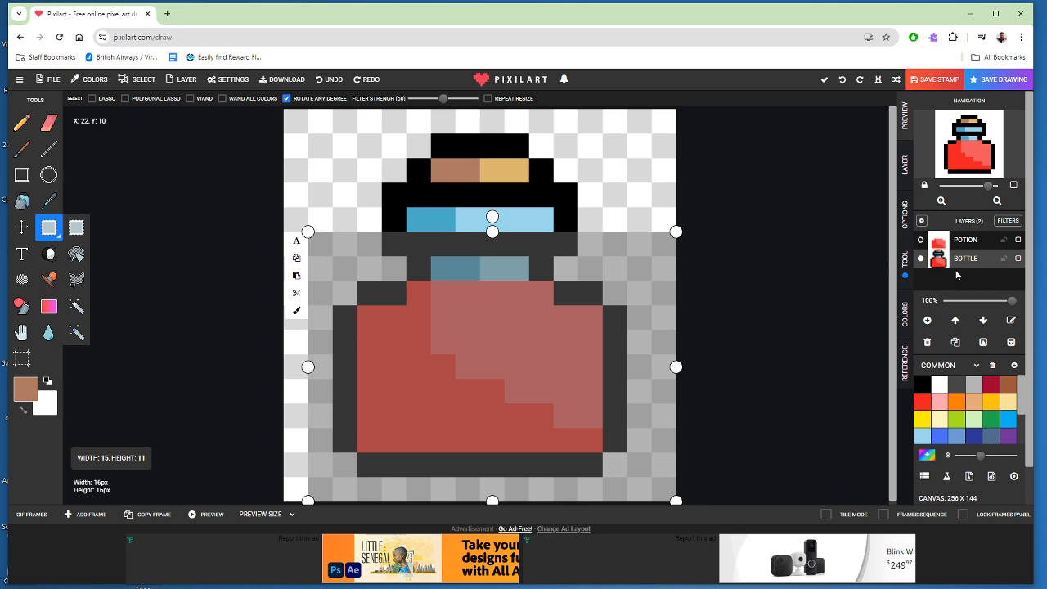
Bucket-fill the dark red part of the bottle layer with the darker blue sampled from the bottle's neck.
click(22, 203)
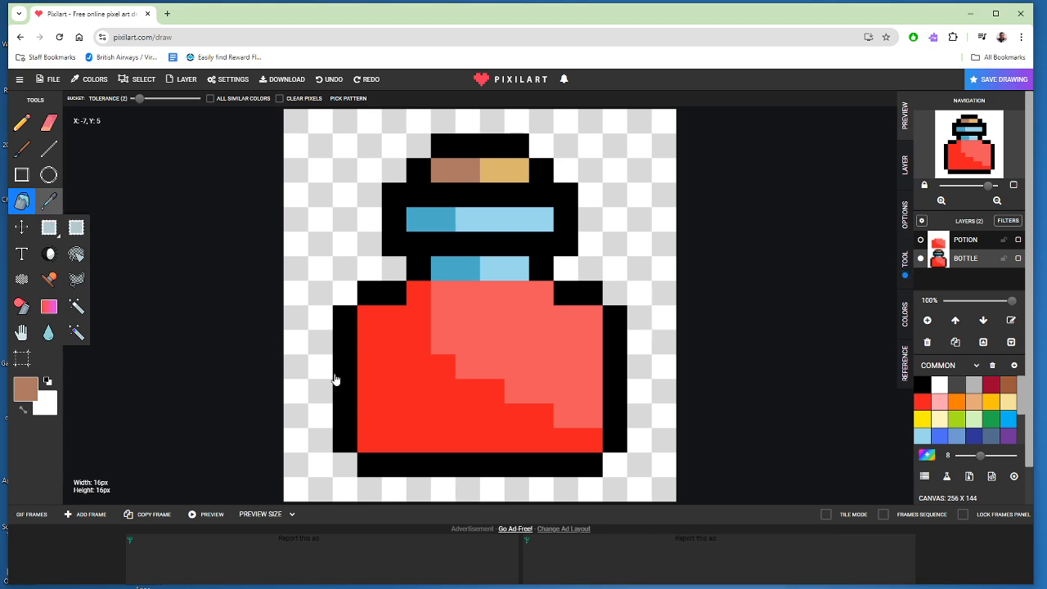
click(404, 391)
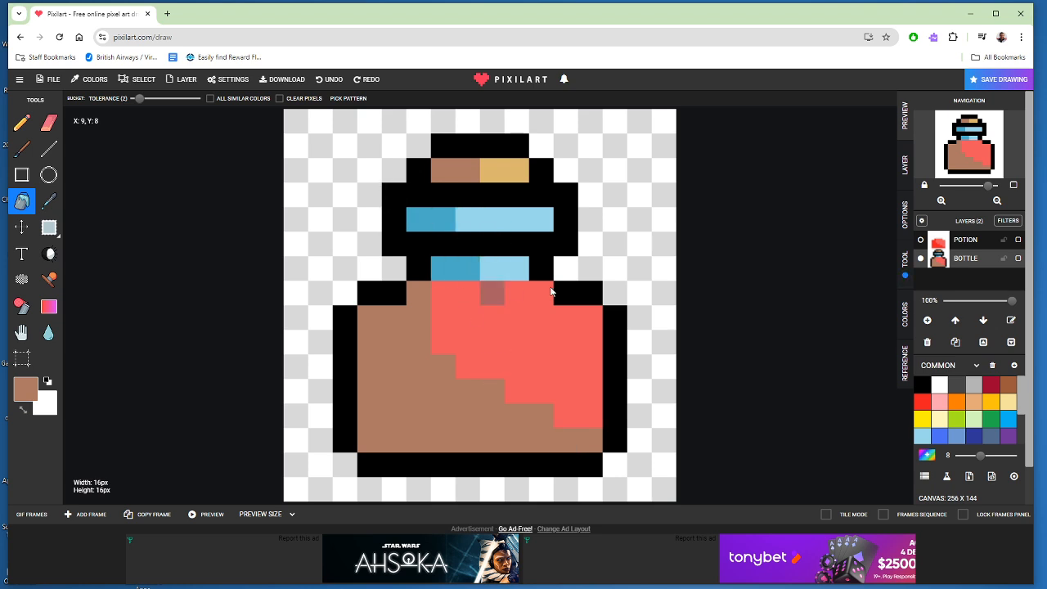
click(49, 201)
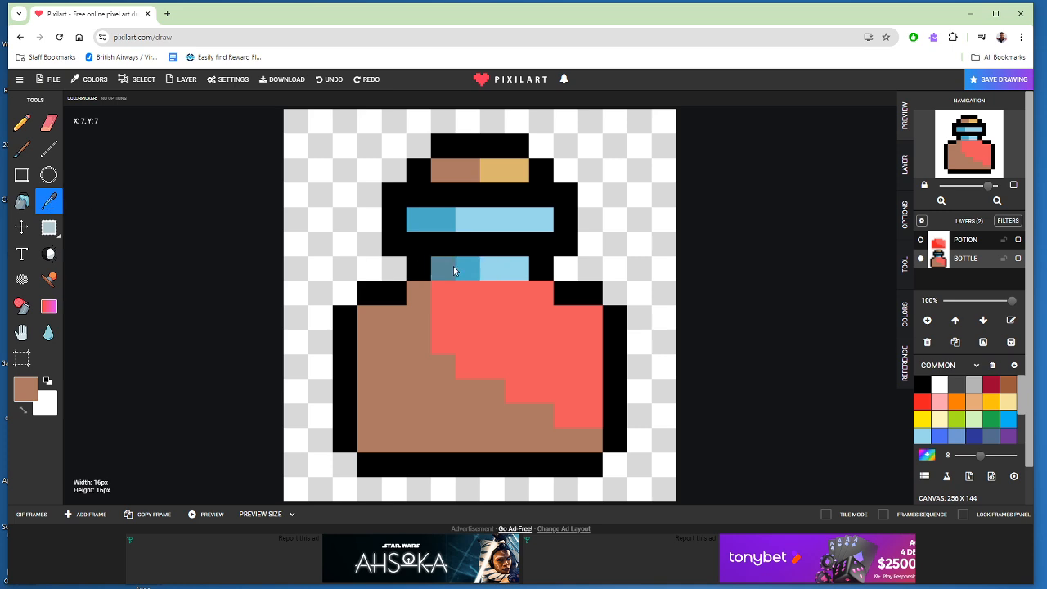
click(454, 266)
click(22, 202)
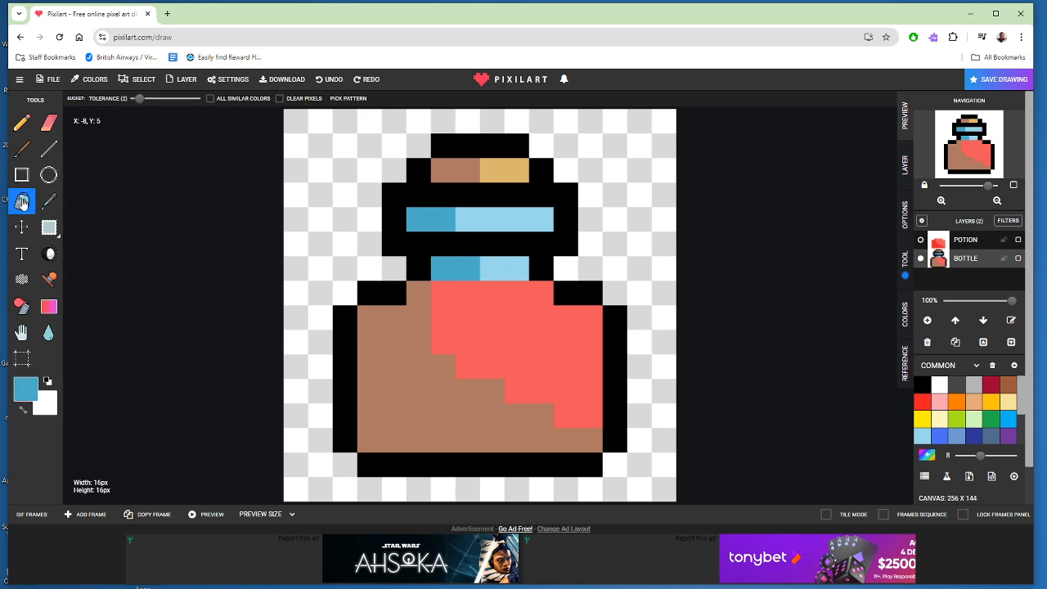
click(409, 390)
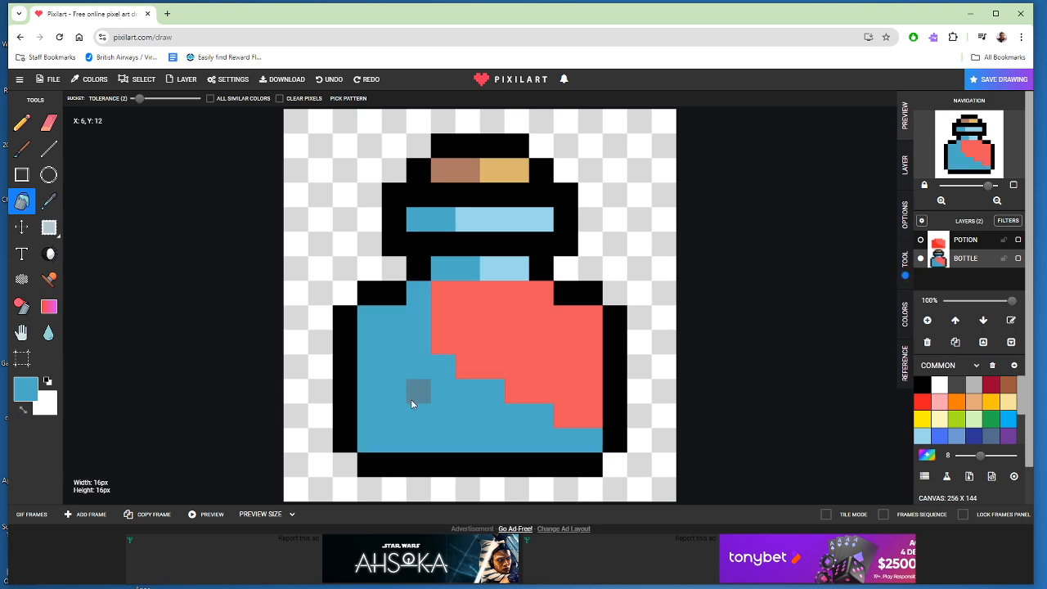
Bucket-fill the light red part of the bottle layer with the light blue sampled from the bottle's neck.
click(49, 201)
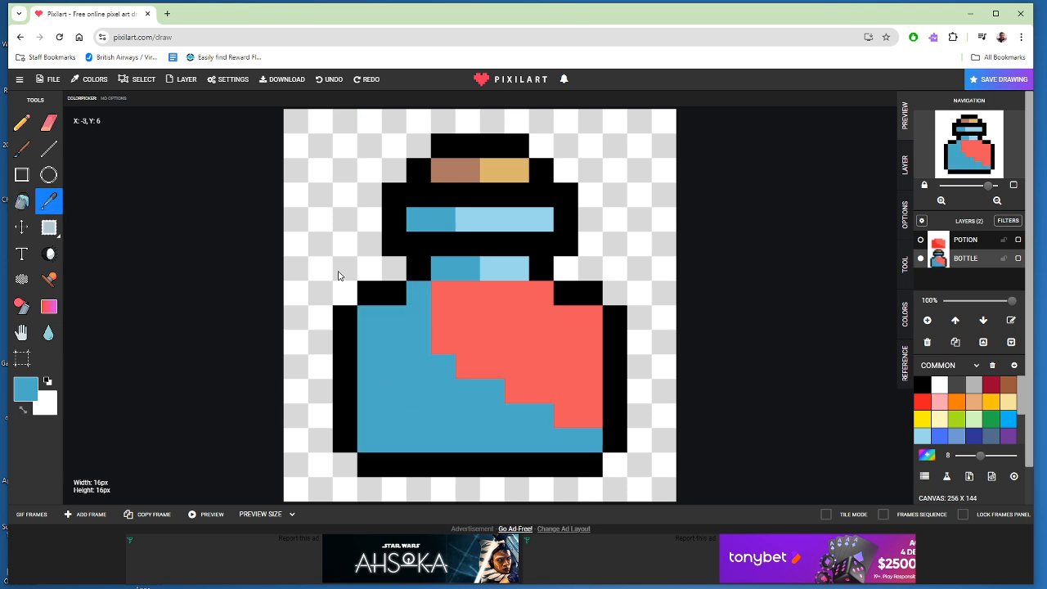
click(509, 273)
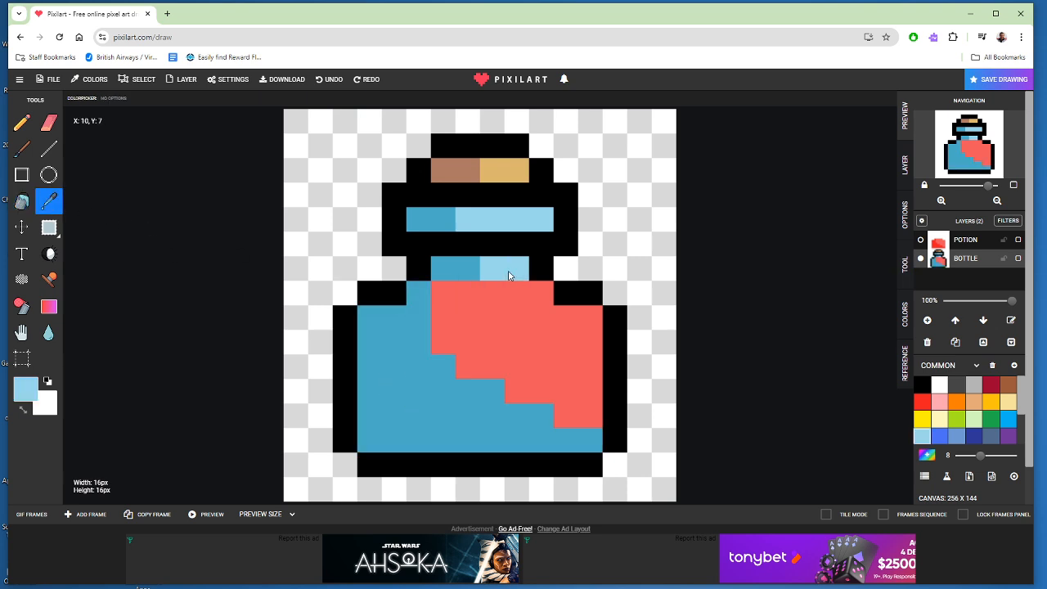
click(22, 202)
click(508, 351)
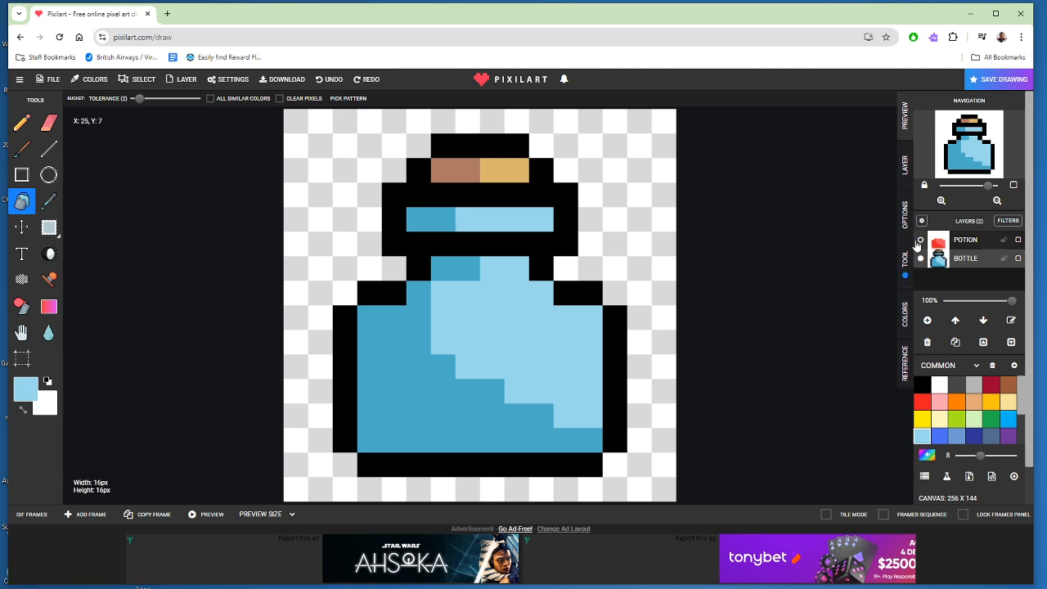
Compare the potion and bottle layers by toggling their visibility, leaving only the bottle layer shown.
click(920, 241)
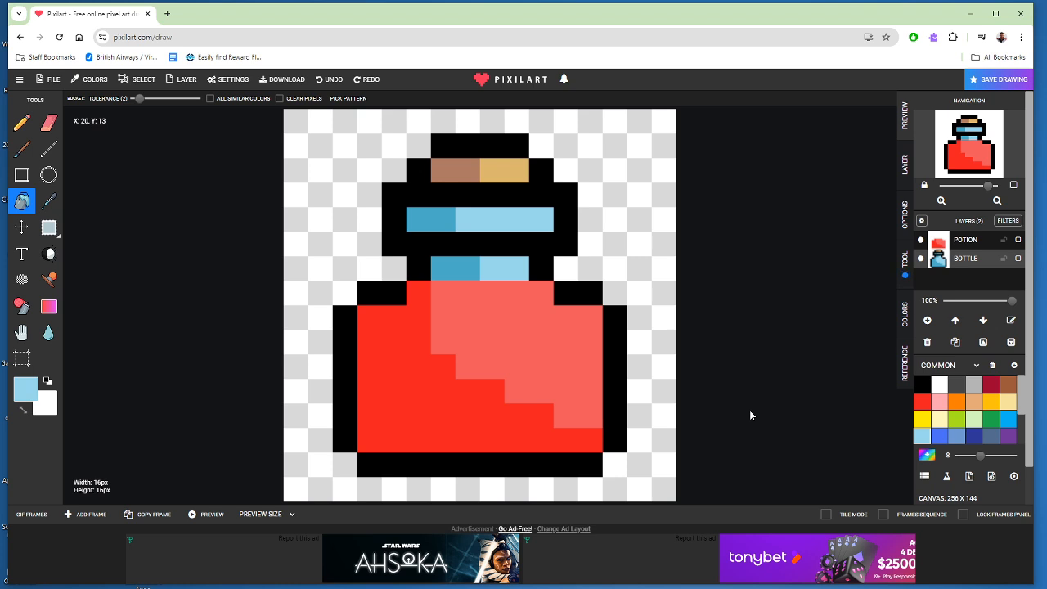
click(920, 259)
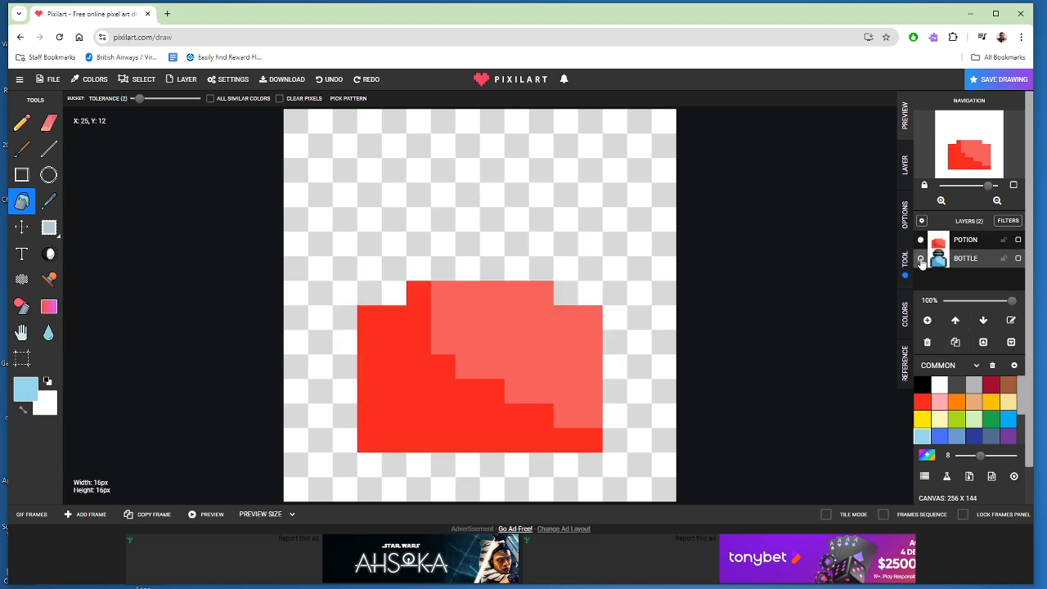
click(921, 240)
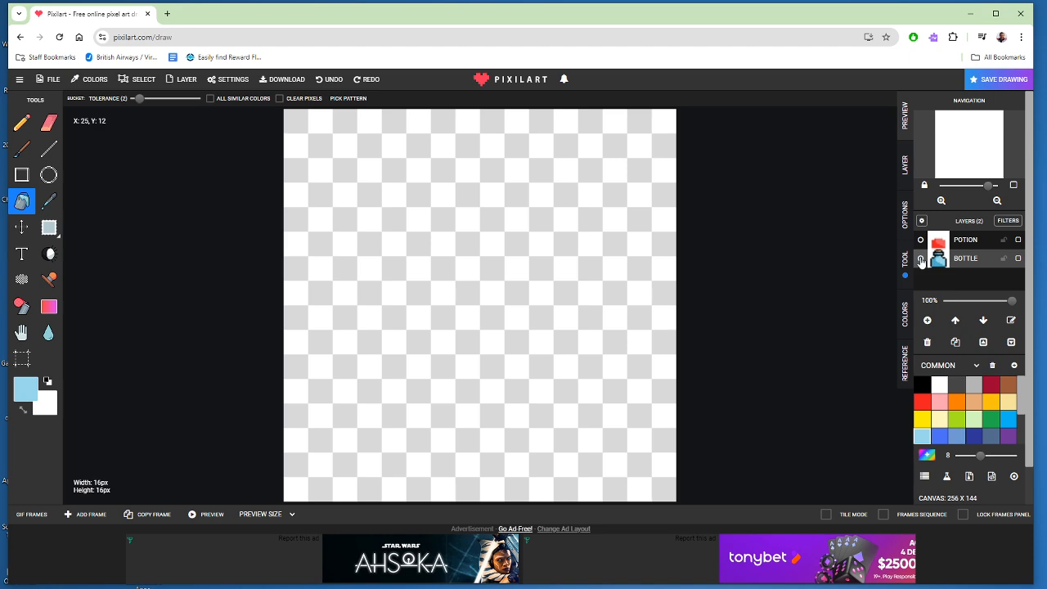
click(921, 259)
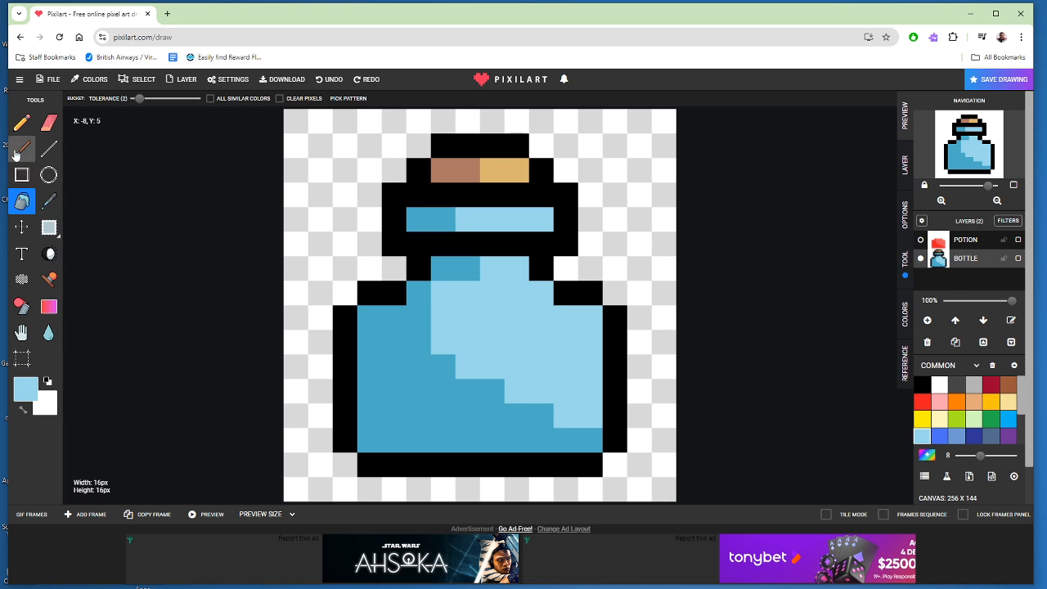
Set the pencil size to 1 pixel and paint the right dark blue pixel of the bottle's neck light blue.
click(48, 200)
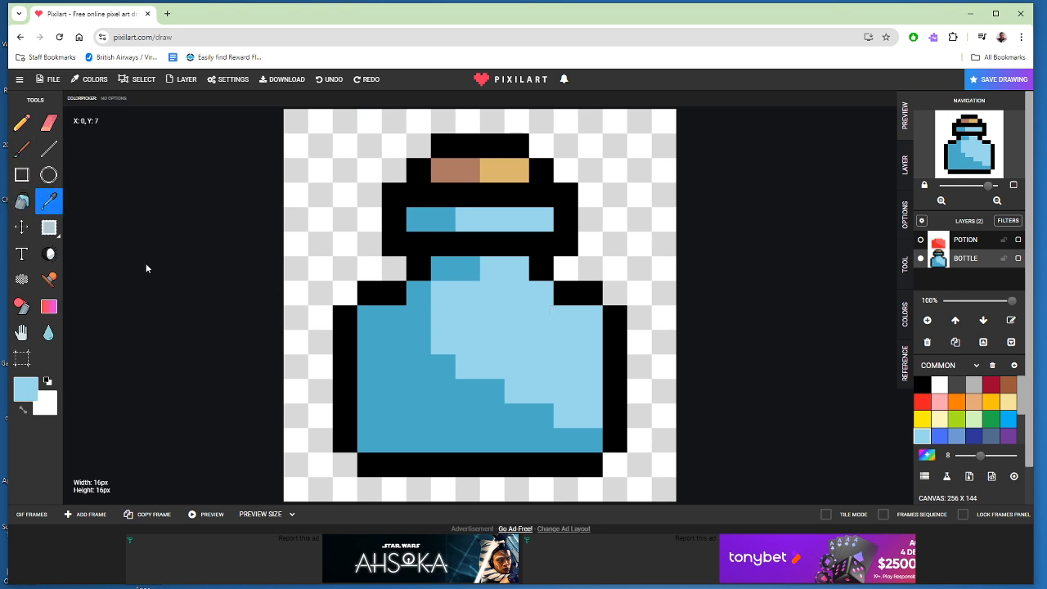
click(21, 122)
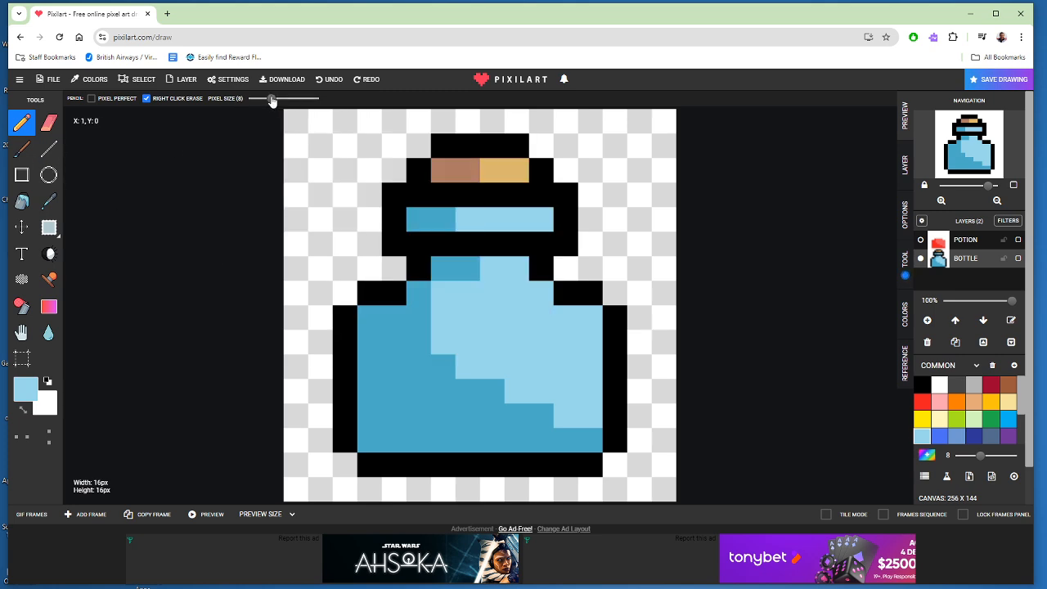
drag(271, 98, 252, 98)
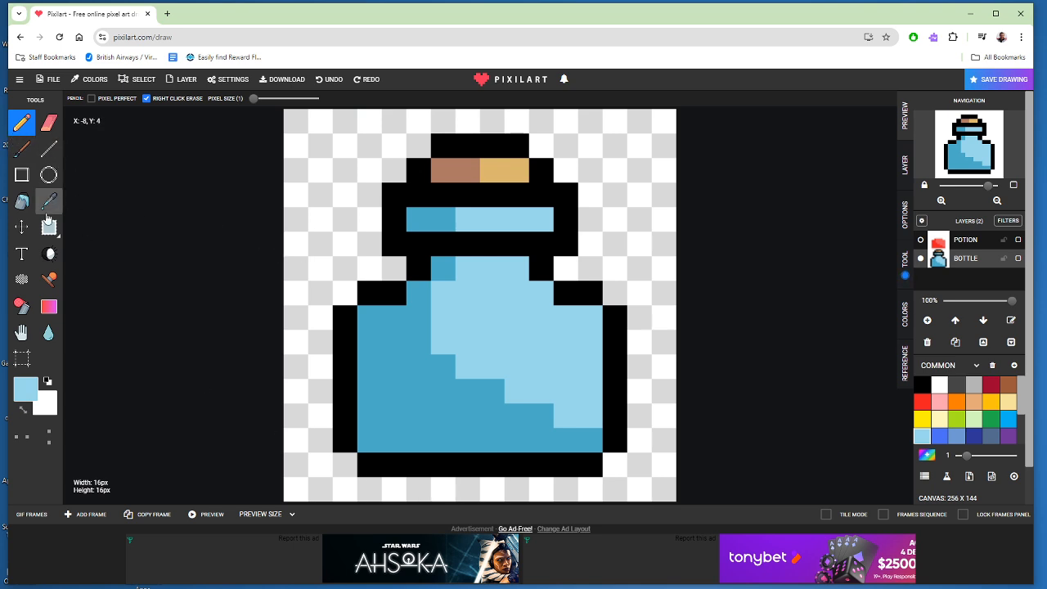
Sample the darker blue from the bottle's rim and extend the dark shading with pencil pixels down below the neck.
click(46, 202)
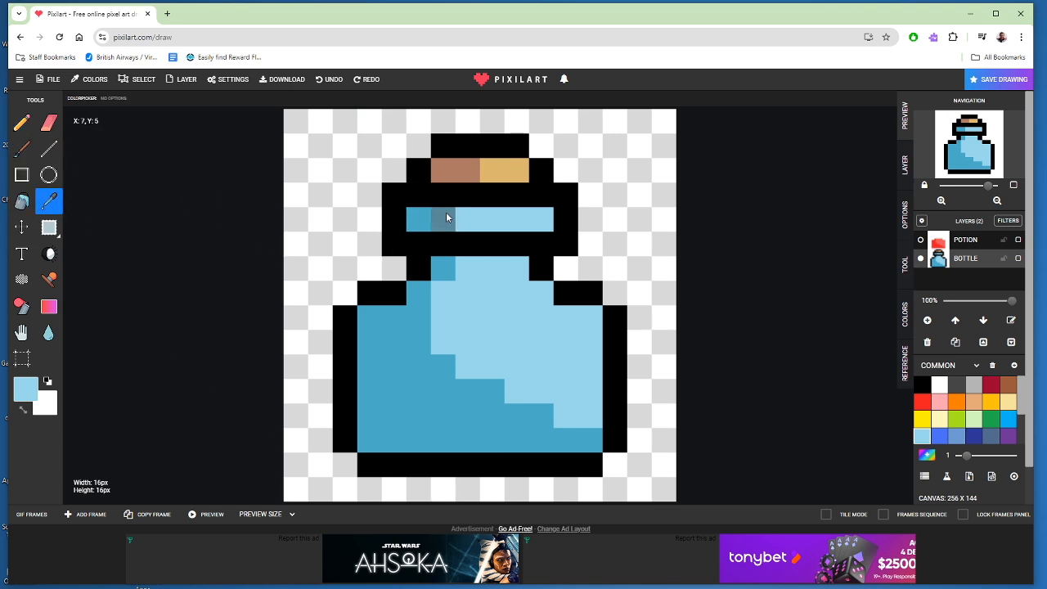
click(428, 218)
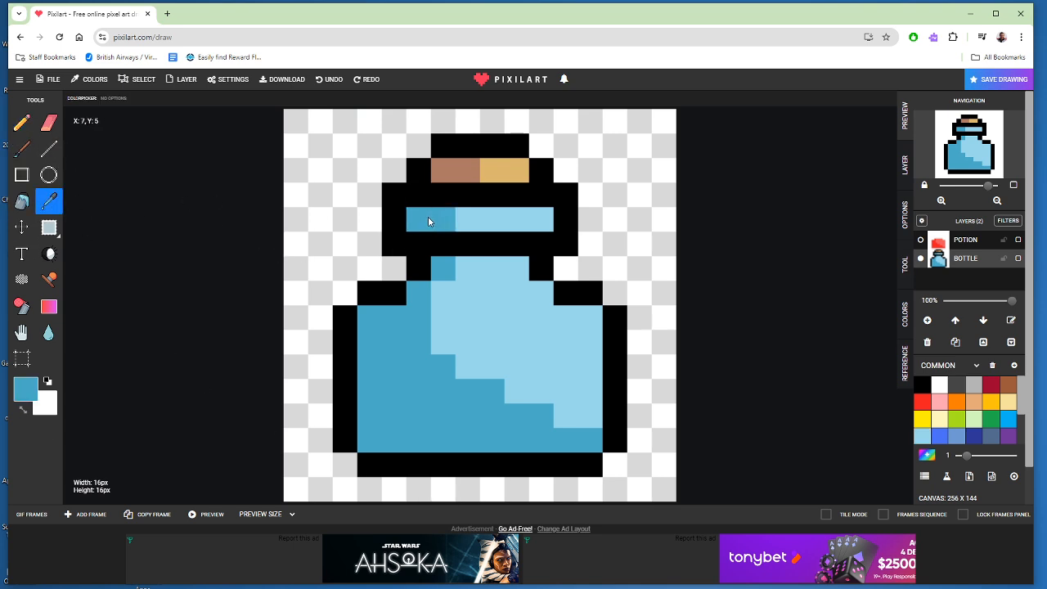
click(21, 122)
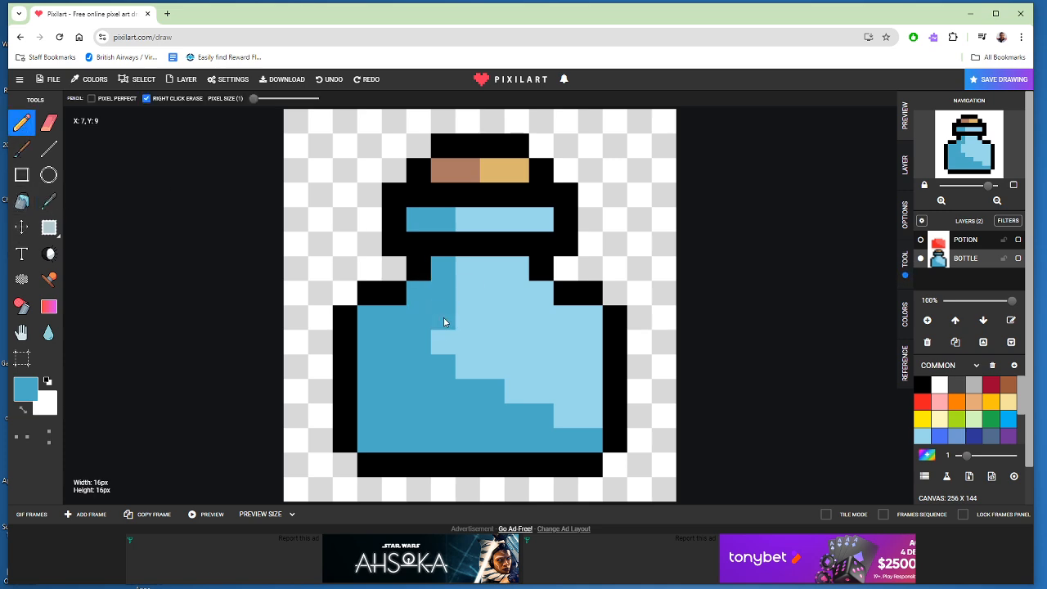